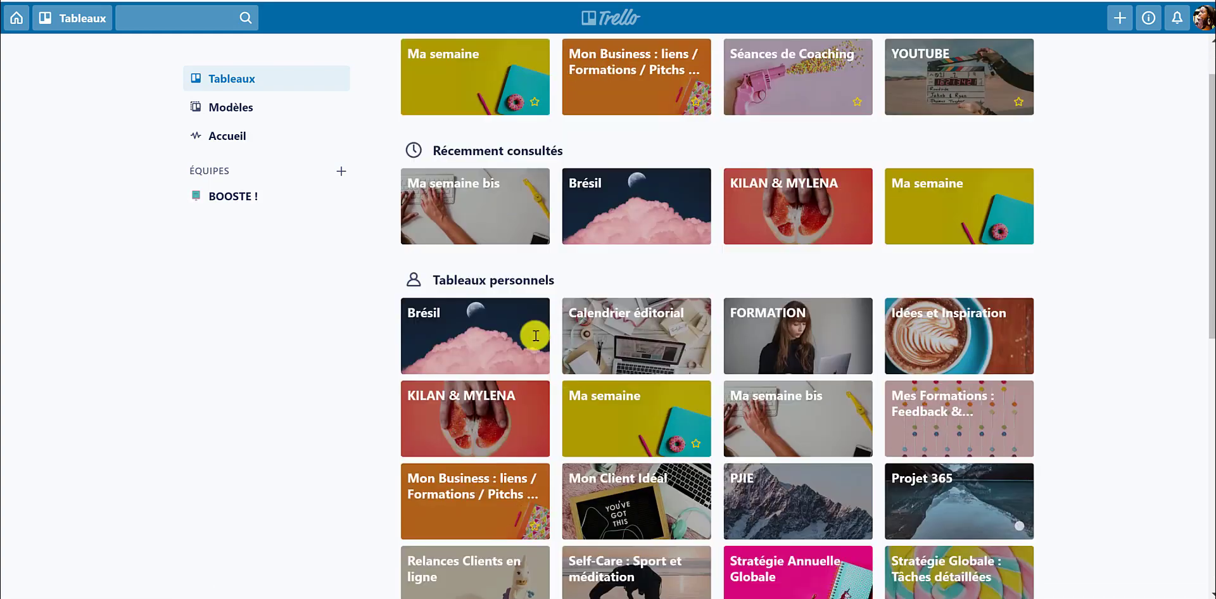
Look through the favourite, recent, personal and team boards on the boards overview
scroll(534, 336, "up", 5)
scroll(536, 335, "up", 2)
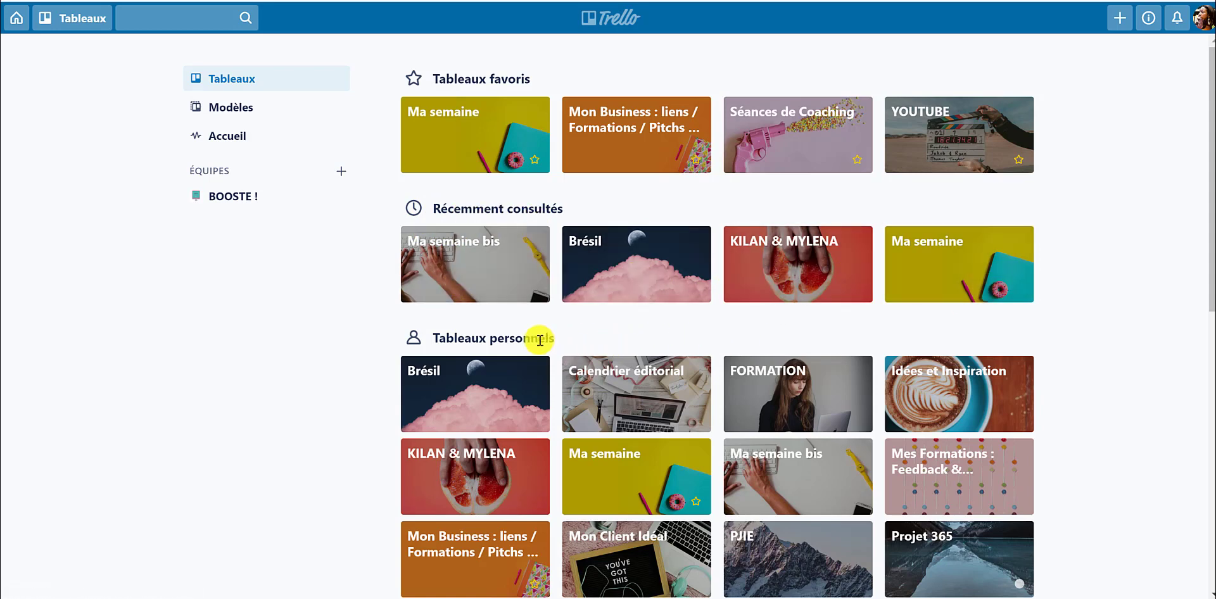
scroll(539, 340, "down", 1)
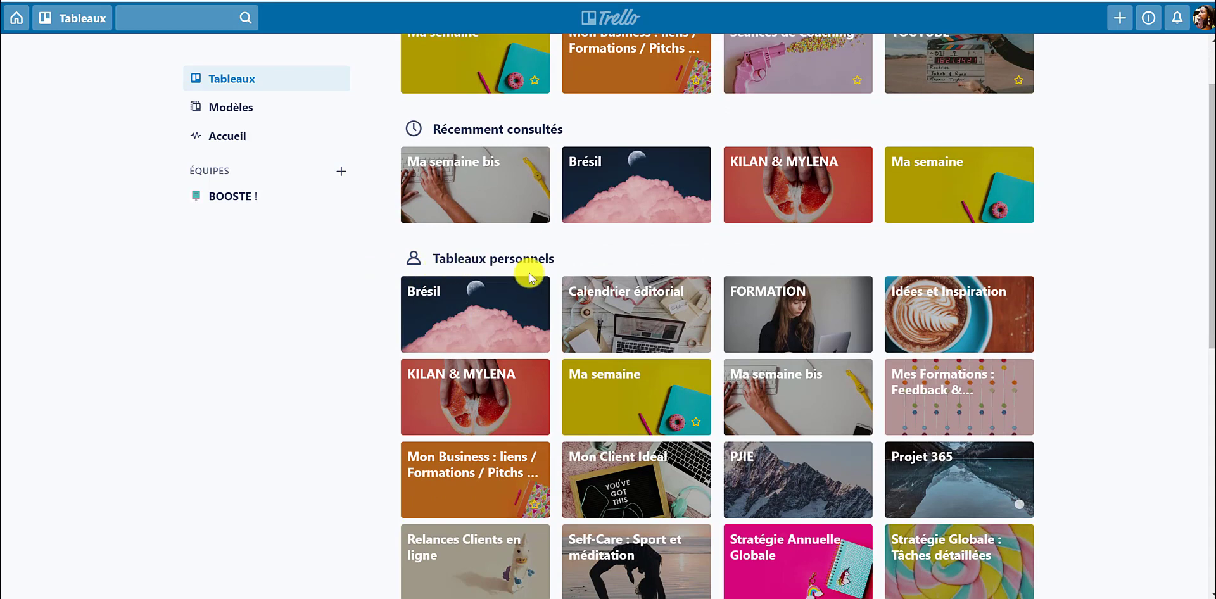
scroll(524, 272, "up", 1)
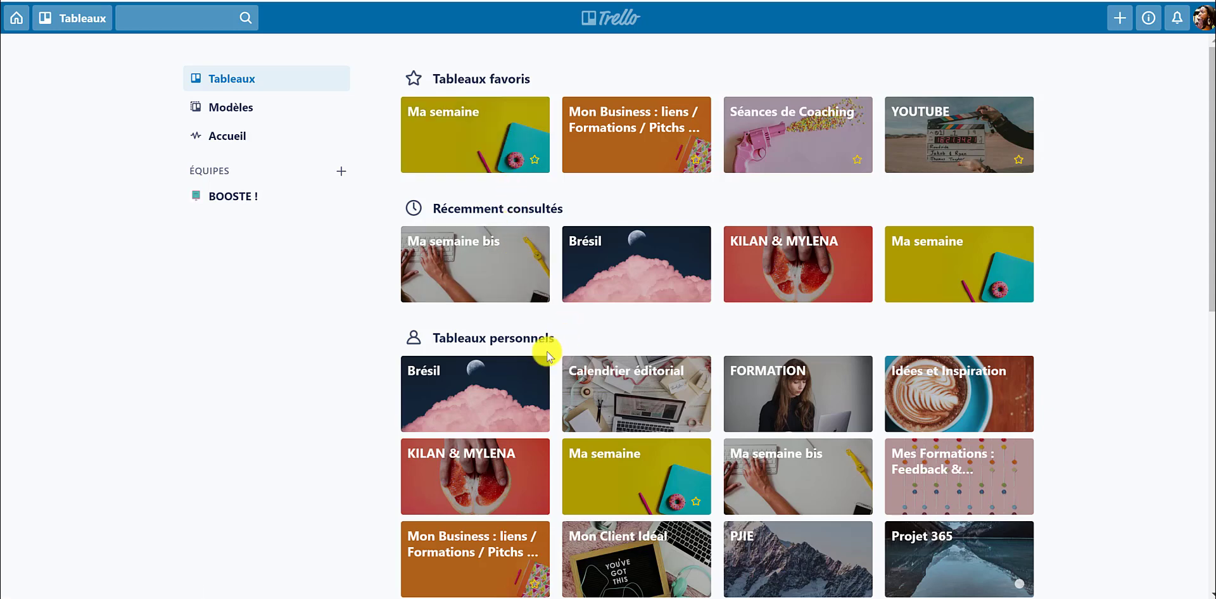
scroll(541, 359, "down", 2)
scroll(541, 359, "down", 3)
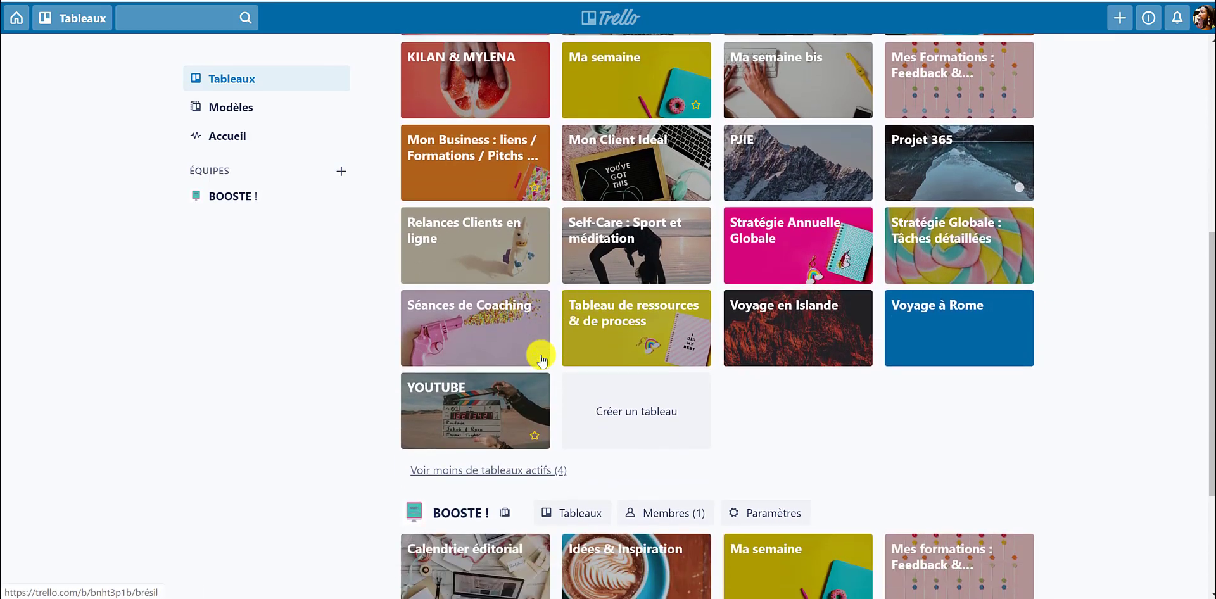
scroll(542, 360, "up", 4)
scroll(542, 360, "up", 1)
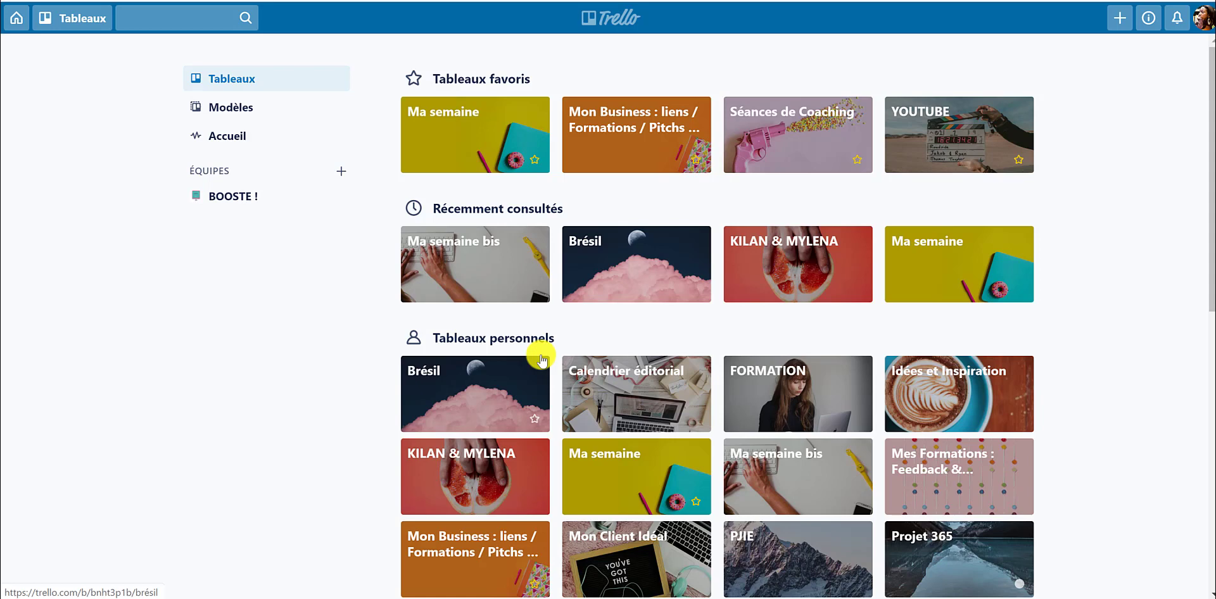
Open the favourite board "Ma semaine" and look through the cards in its À FAIRE list
left_click(466, 135)
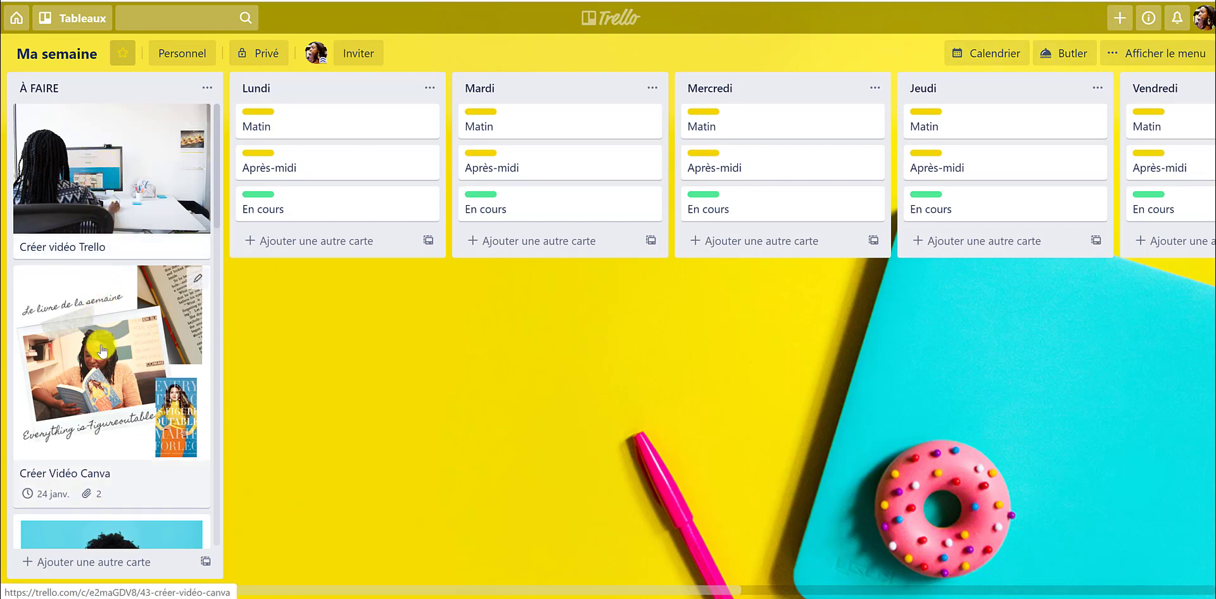
scroll(119, 298, "down", 8)
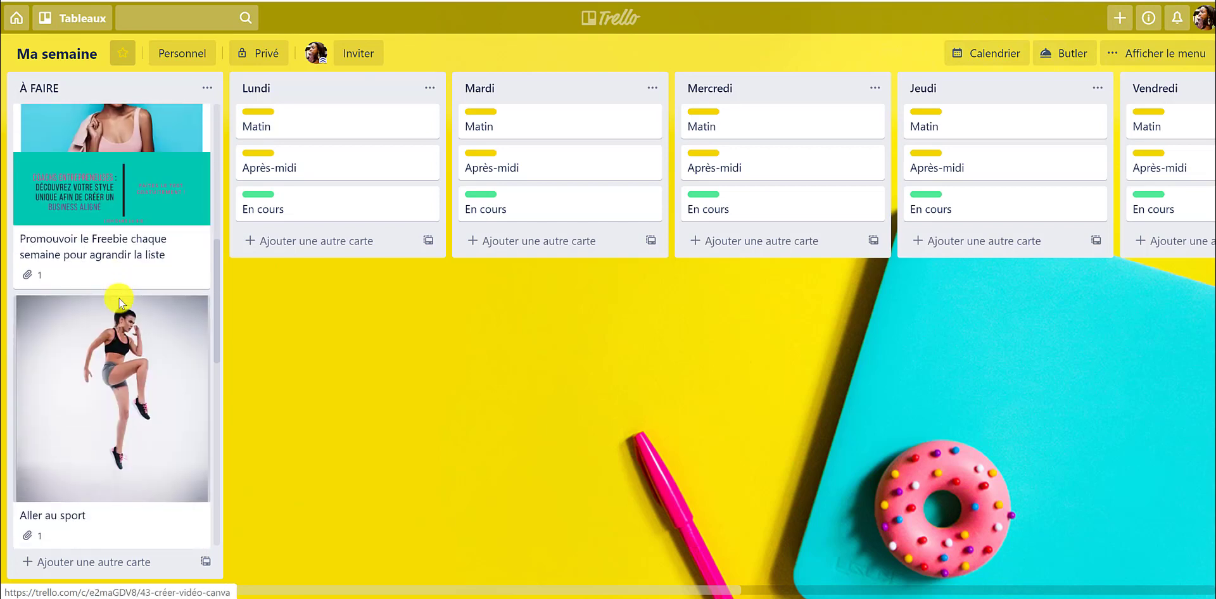
scroll(119, 301, "down", 10)
scroll(119, 302, "up", 10)
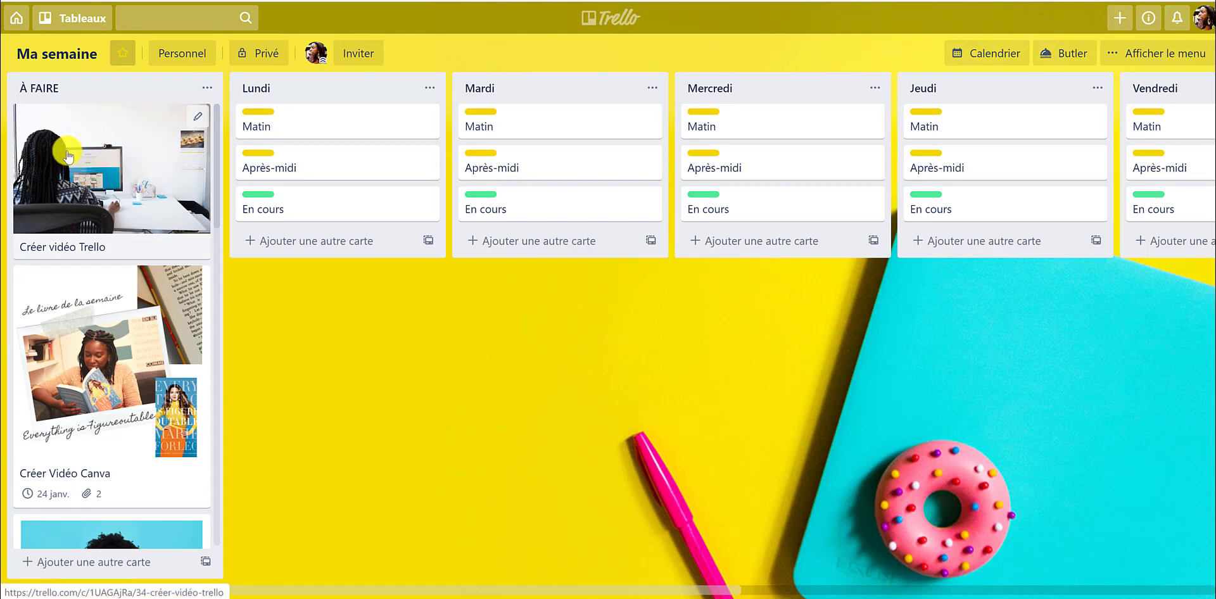
Move the card "Créer vidéo Trello" below Matin in Lundi and the "Promouvoir le Freebie" card below Après-midi in Mardi
left_click_drag(69, 158, 298, 181)
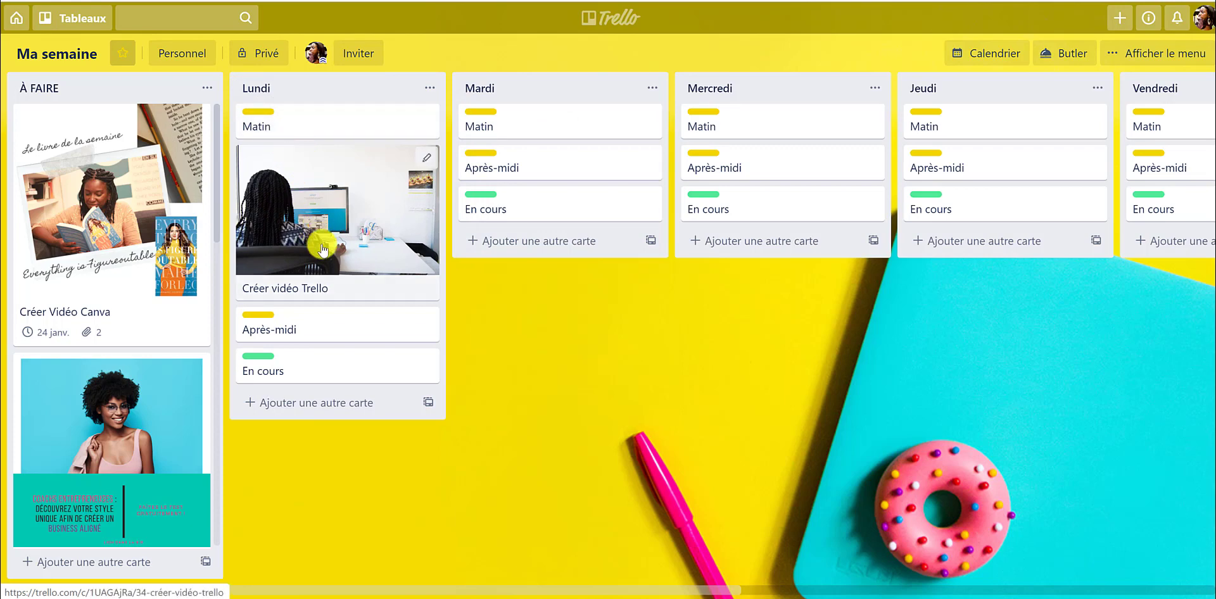
scroll(95, 412, "down", 2)
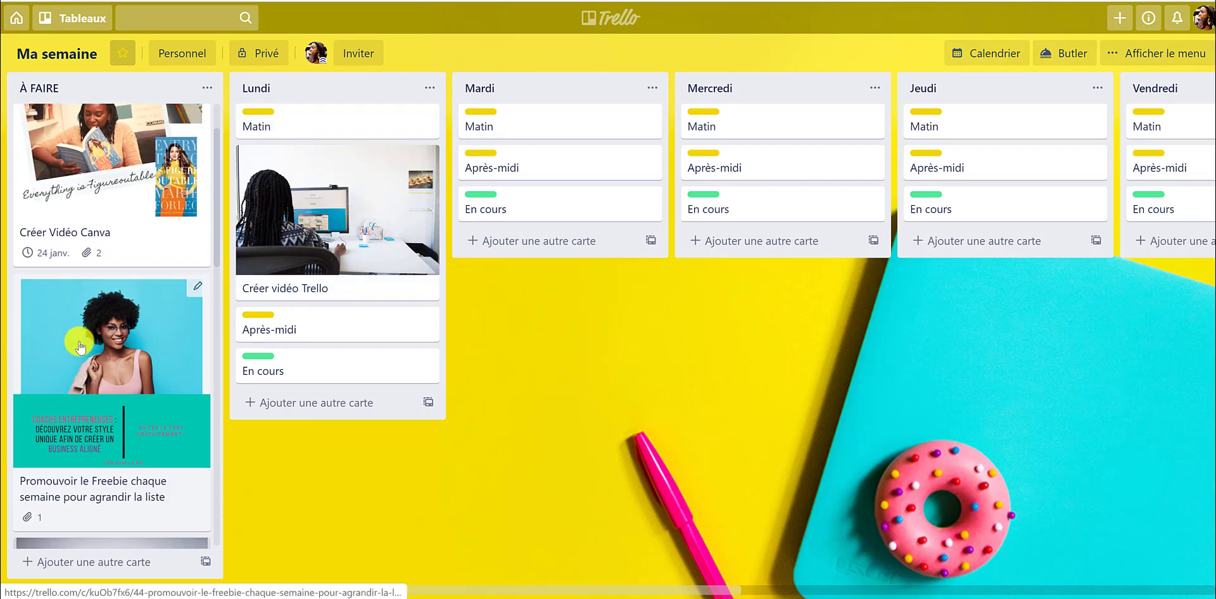
left_click_drag(79, 352, 506, 317)
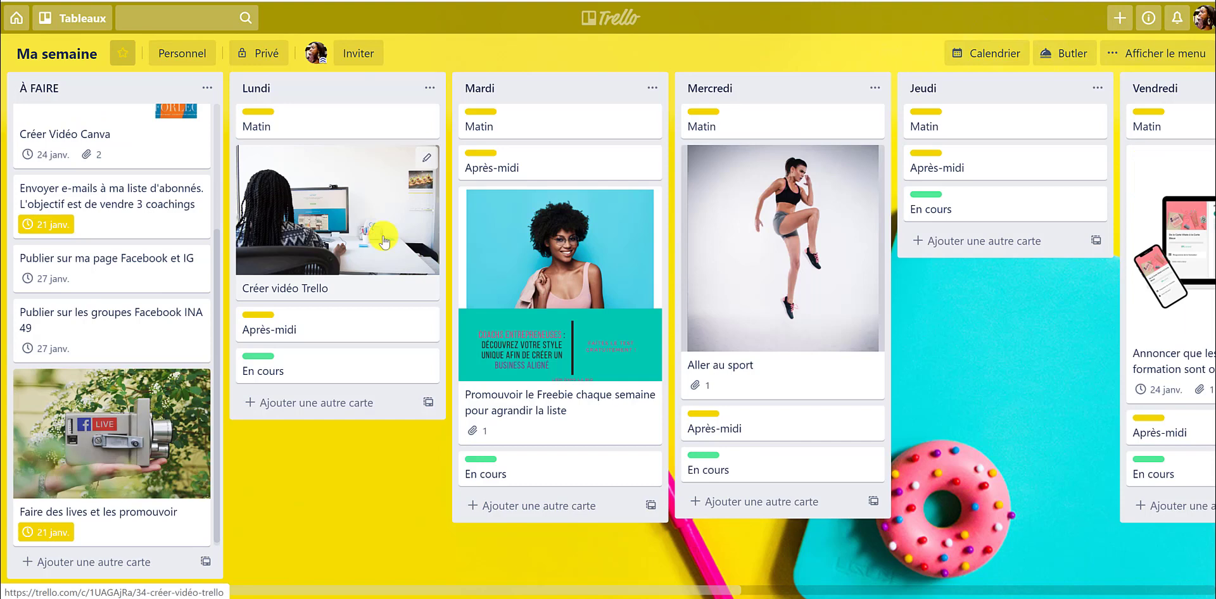
Return to the boards overview and create a private board titled "Test pour vidéo Youtube"
left_click(18, 25)
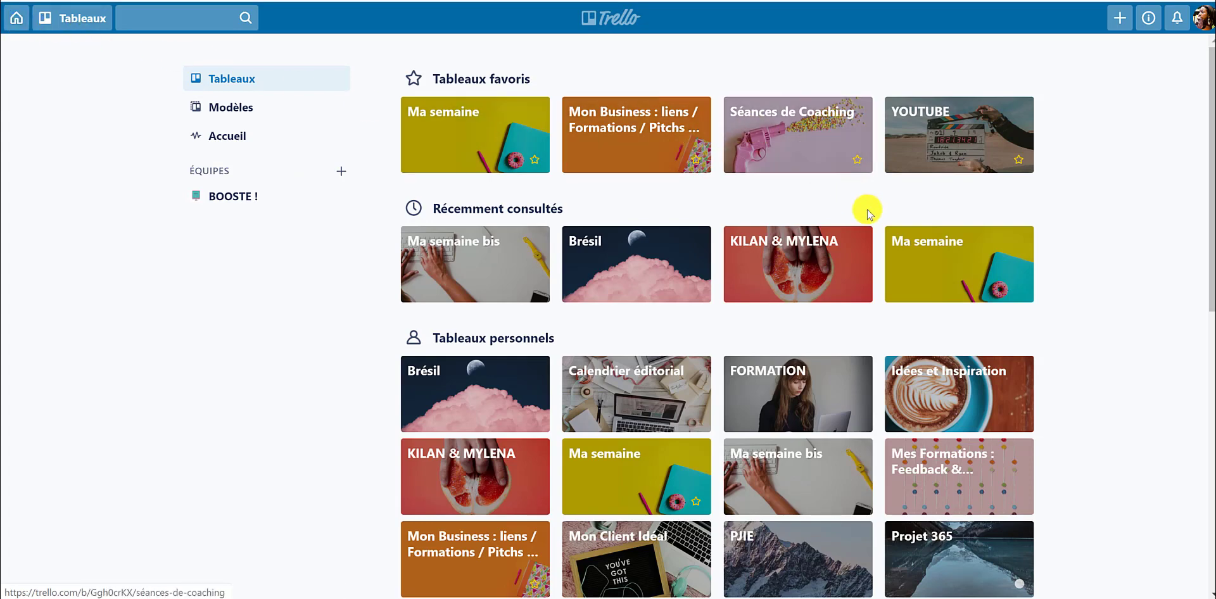
scroll(867, 210, "down", 6)
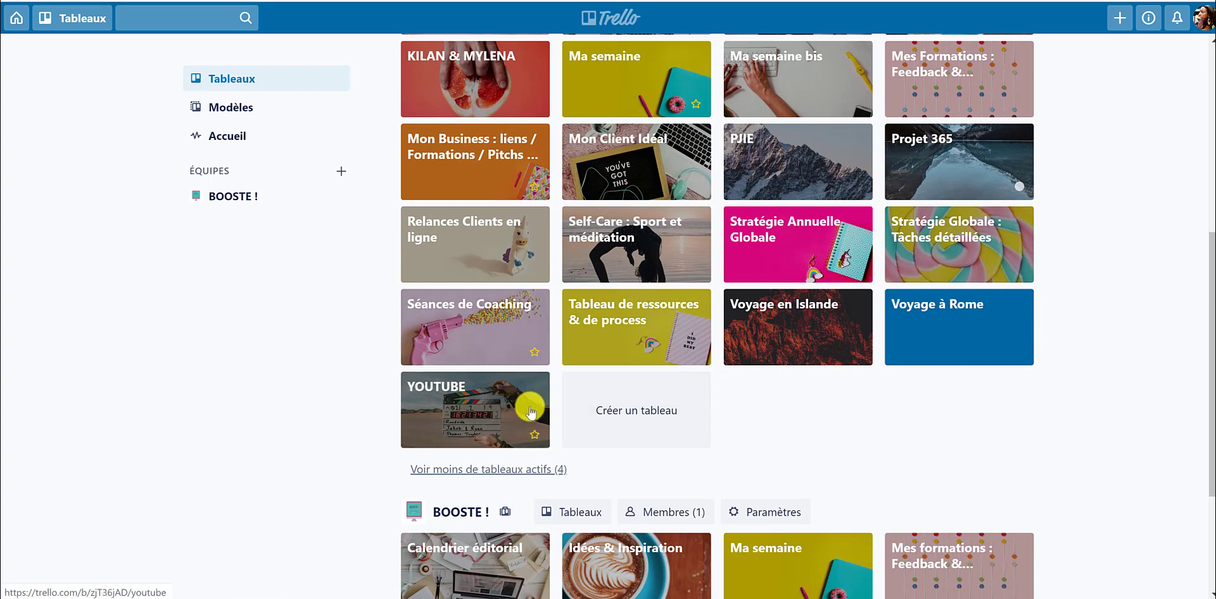
left_click(620, 415)
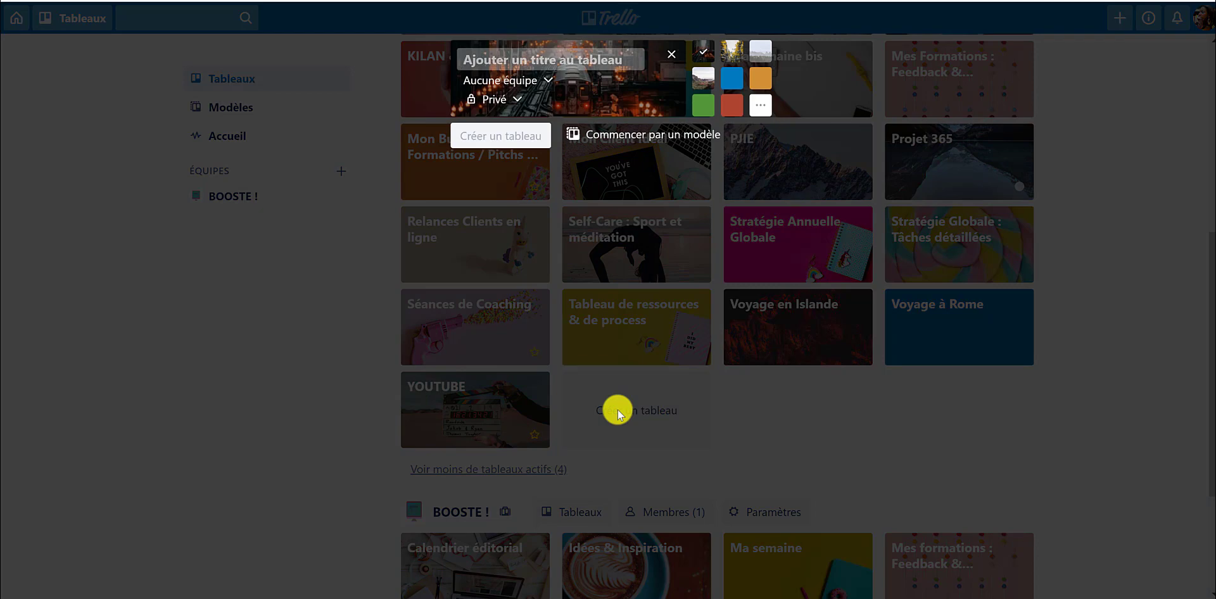
type("Test ")
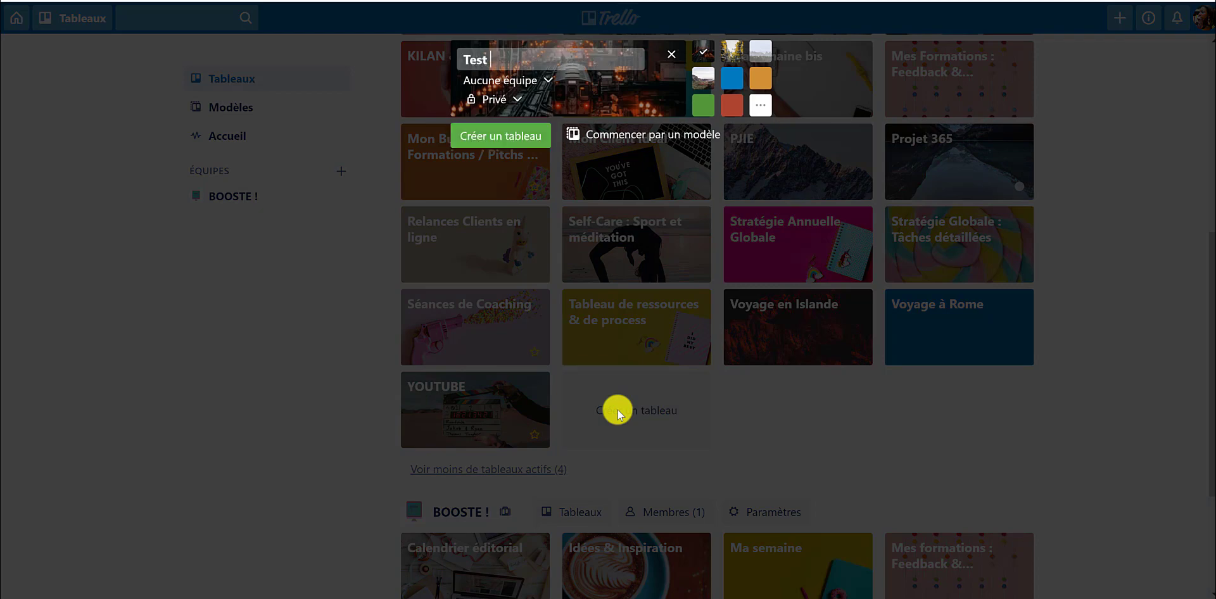
type("pour vidéo Youtube")
left_click(521, 136)
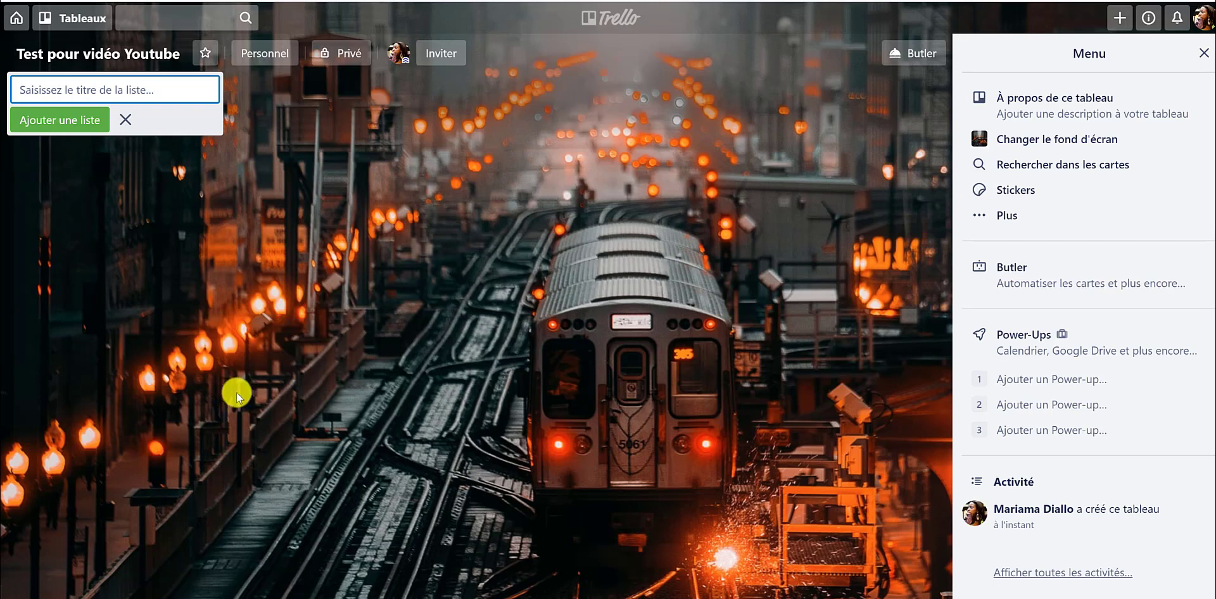
Search the Unsplash background photos for "cinéma" and set the photo of three women in cinema seats as the board background
left_click(1032, 145)
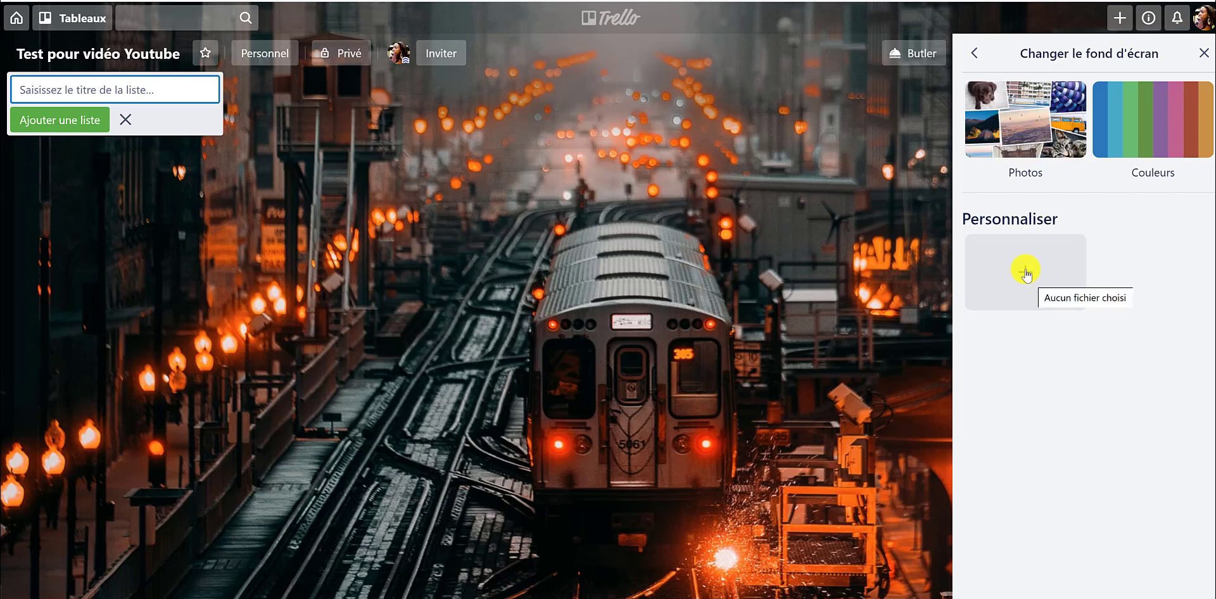
left_click(1040, 139)
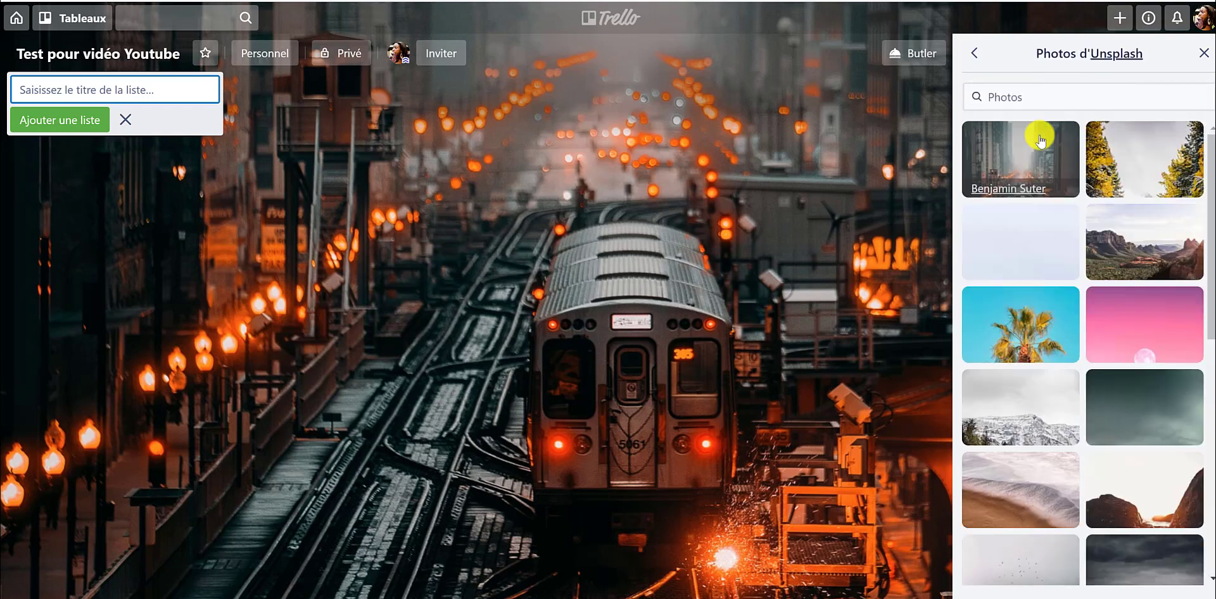
left_click(1024, 99)
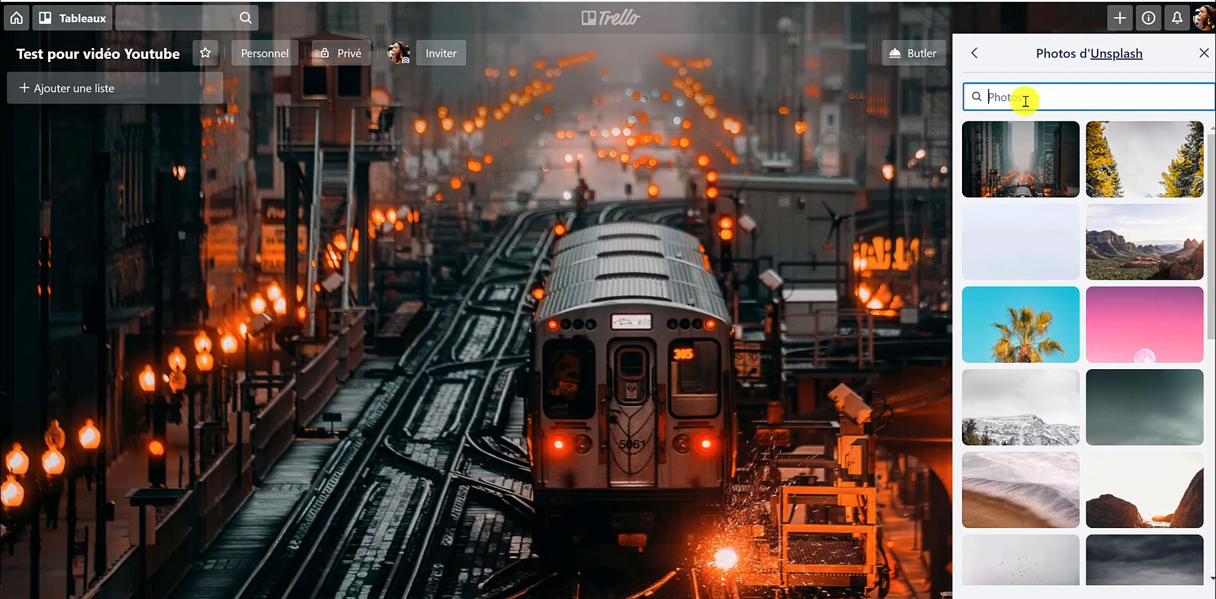
type("cinéma")
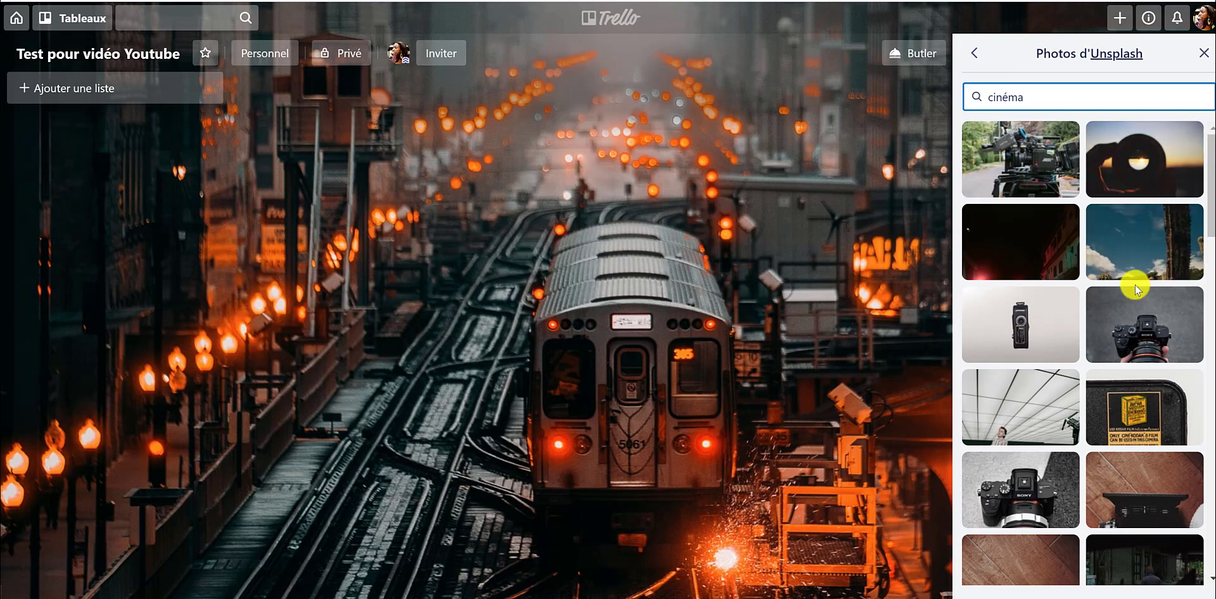
scroll(1133, 282, "down", 3)
scroll(1134, 291, "down", 5)
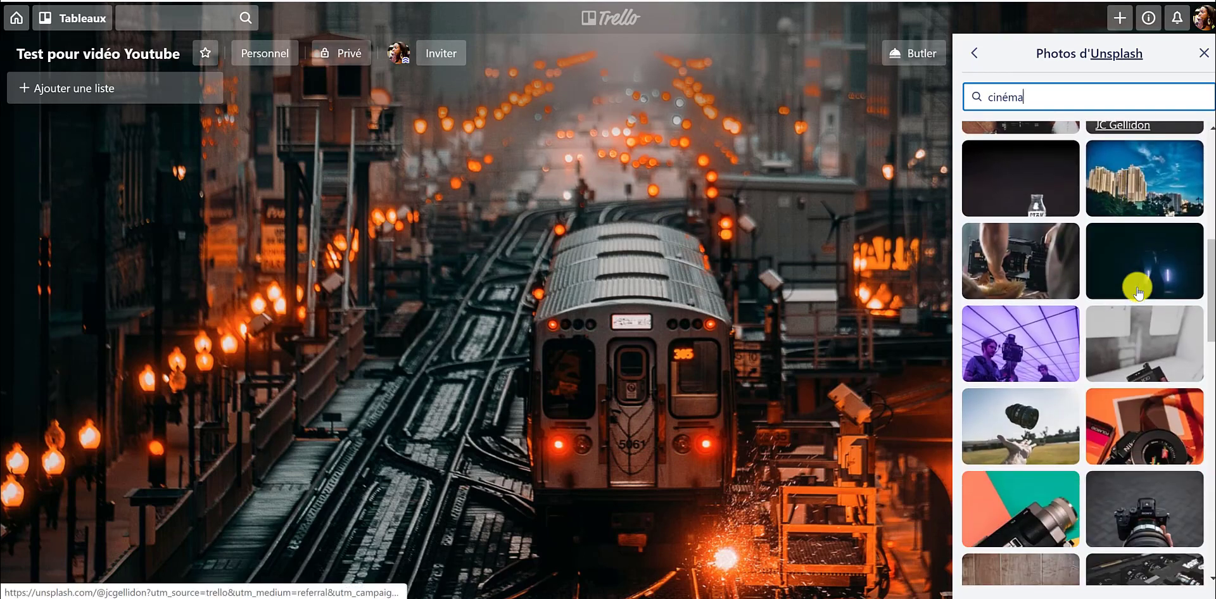
scroll(1138, 292, "down", 10)
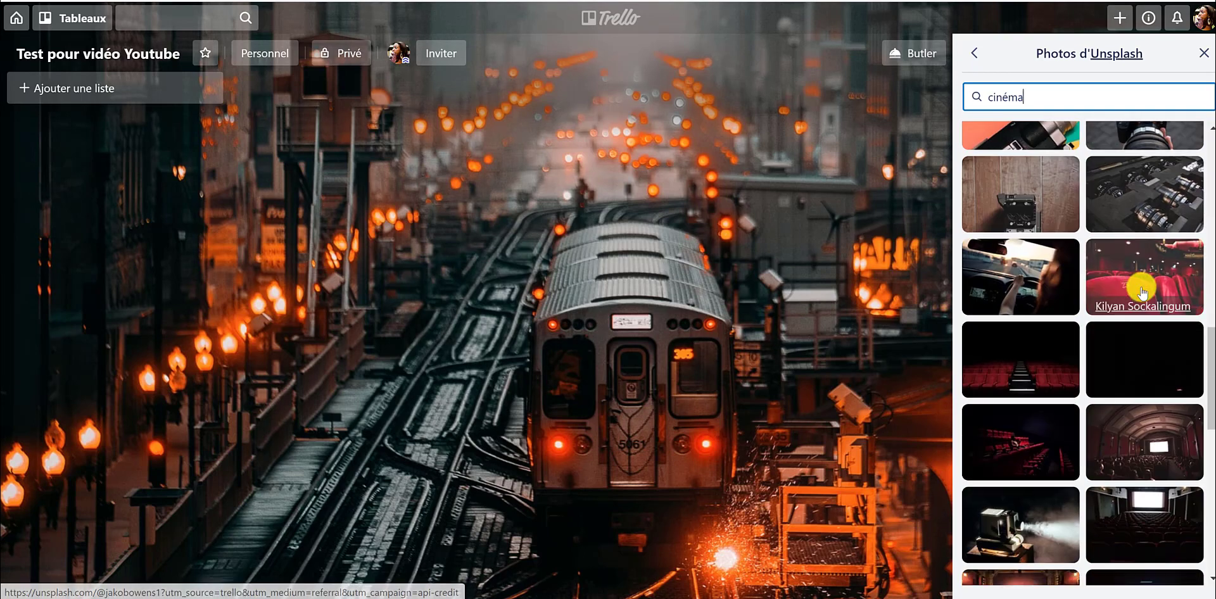
scroll(1143, 292, "down", 10)
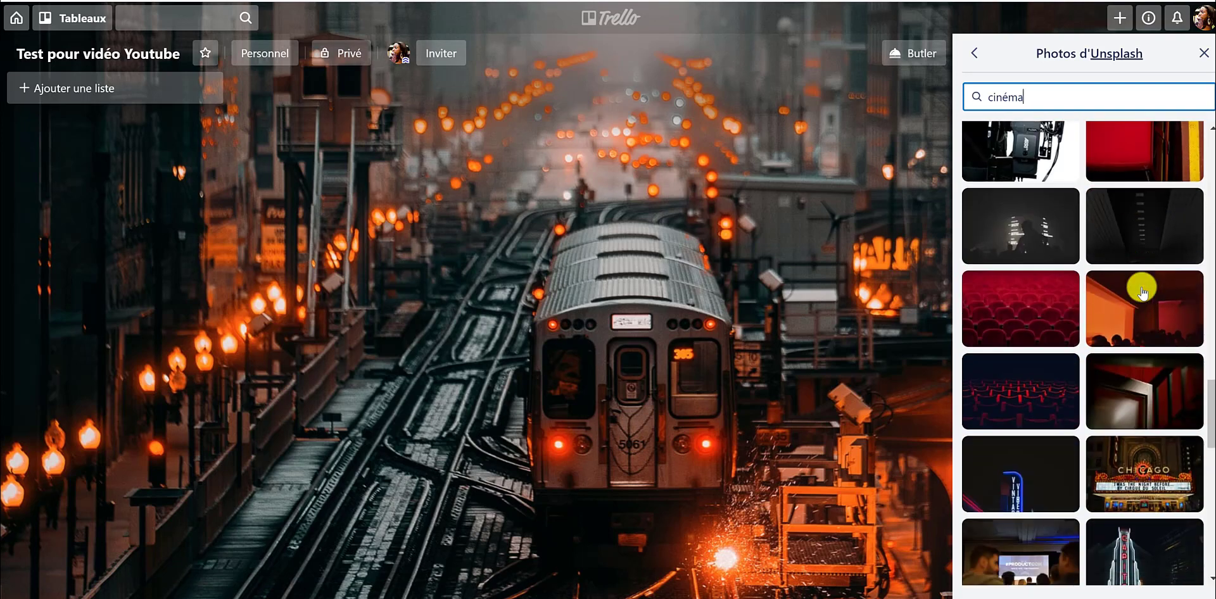
scroll(1143, 293, "down", 10)
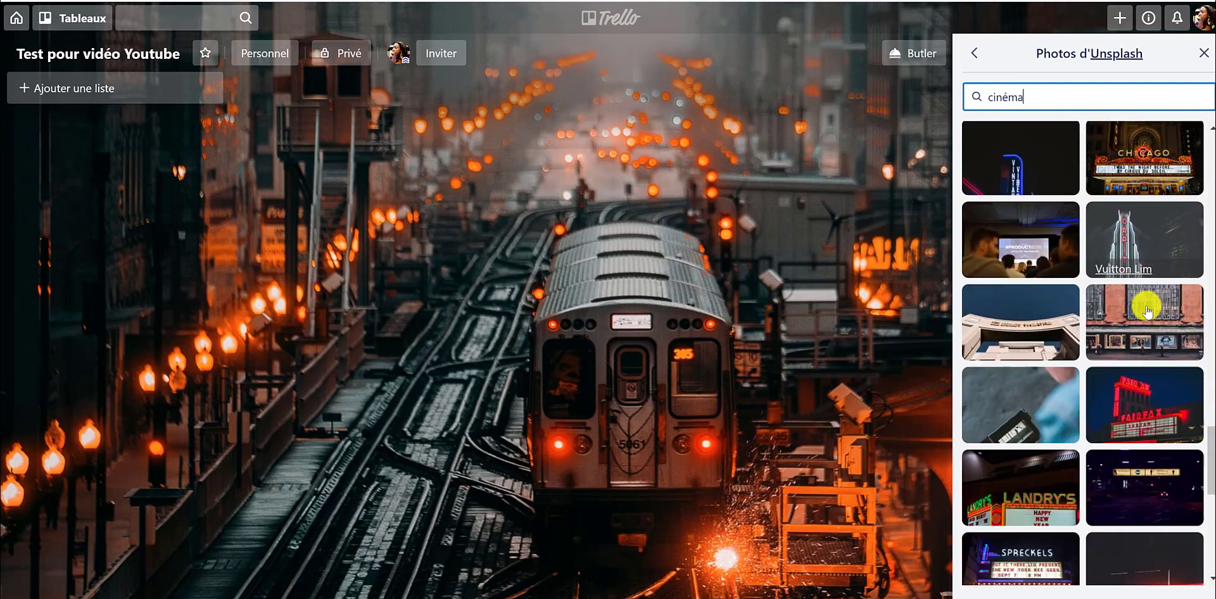
scroll(1146, 313, "down", 3)
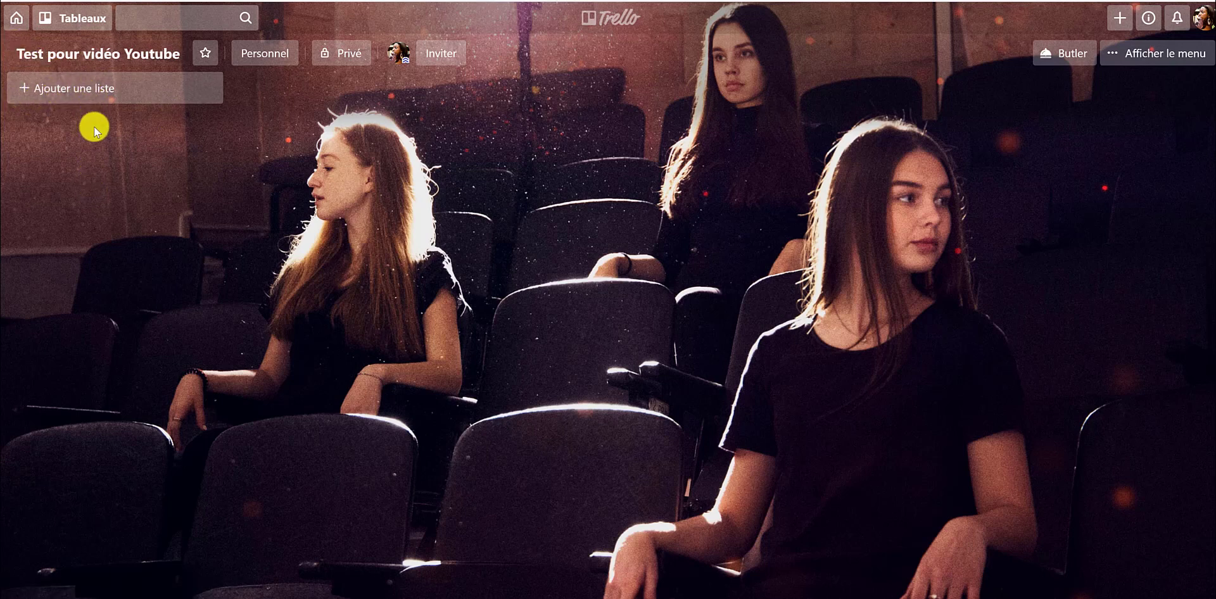
Add four lists to the board titled "À Faire", "Lundi", "Mardi" and "Mercredi"
left_click(91, 88)
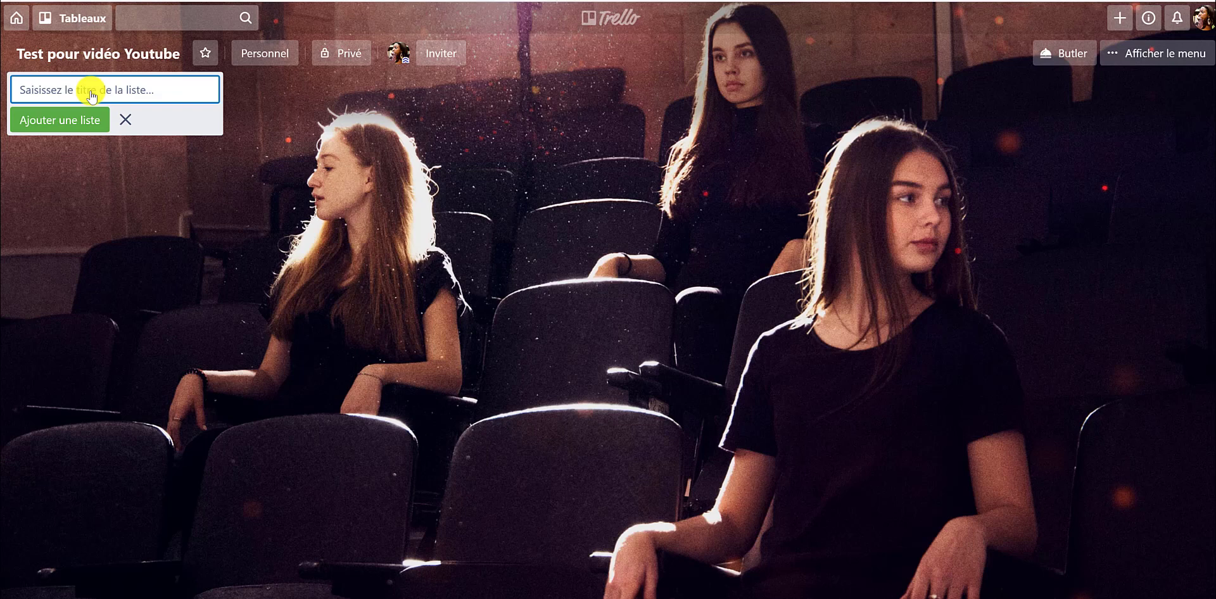
type("À Faire")
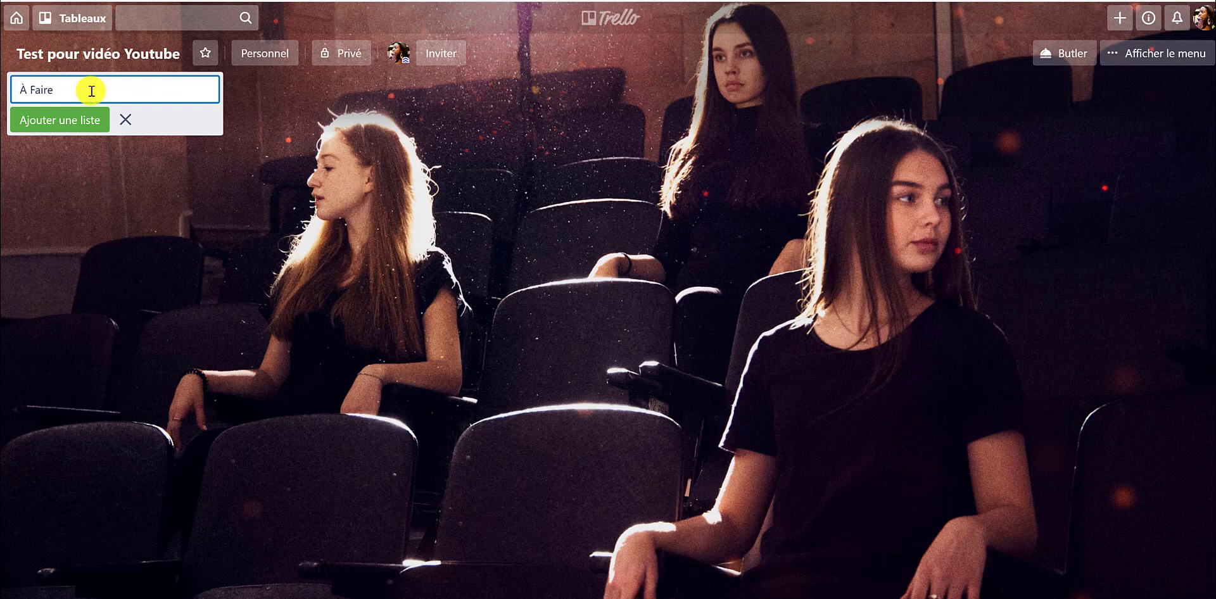
key("Return")
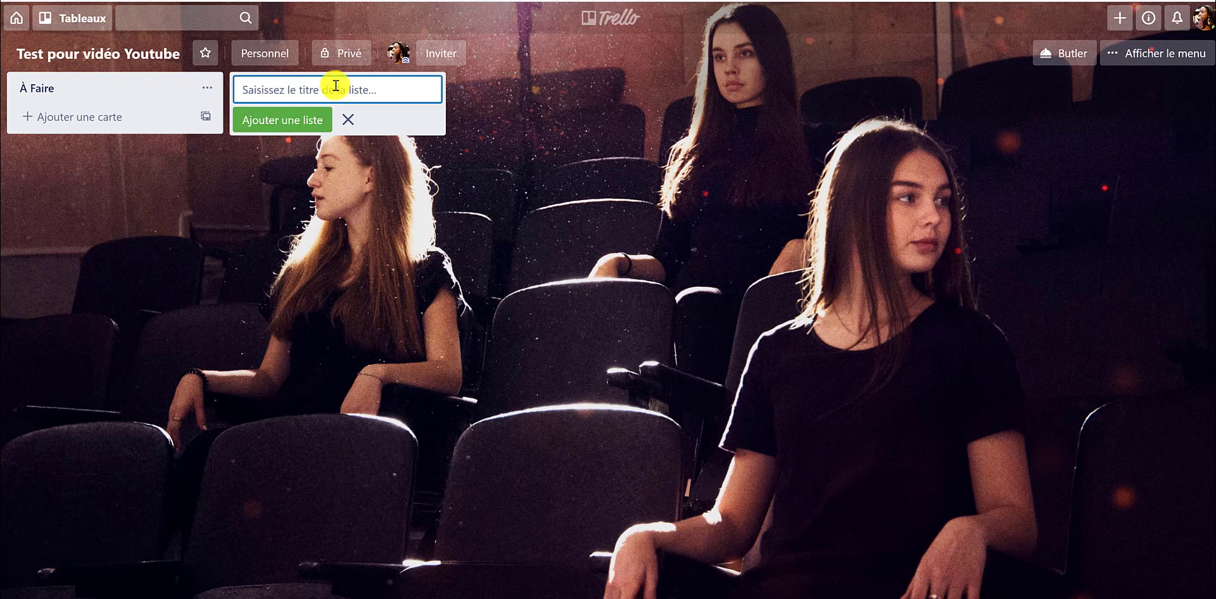
type("Lundi")
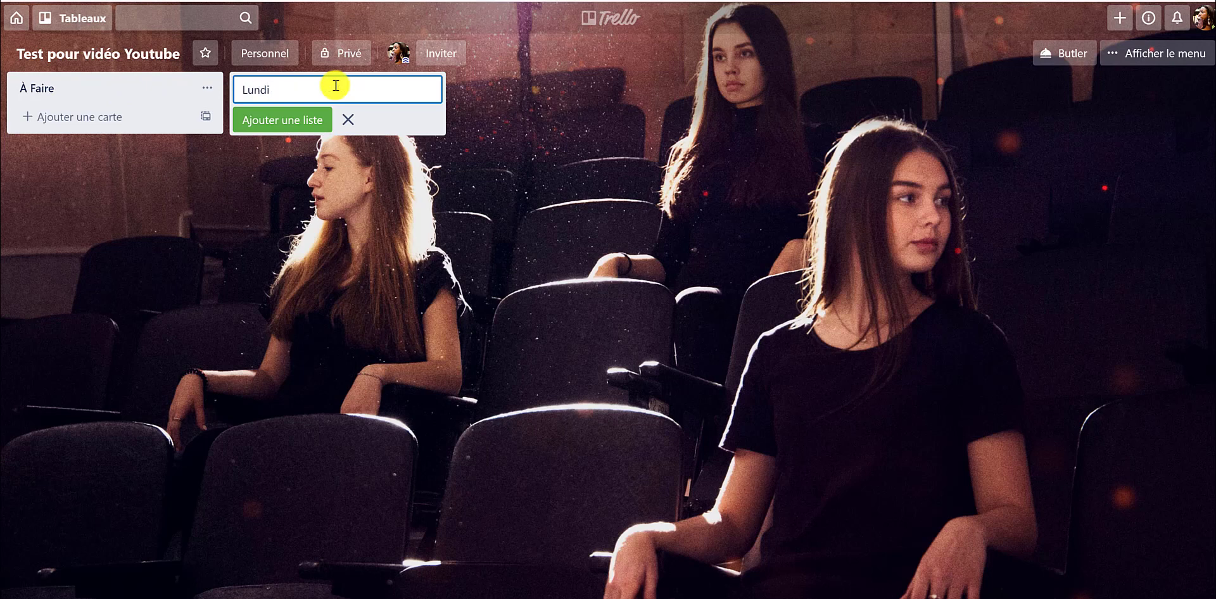
key("Return")
type("Mardi")
key("Return")
type("Mercredi")
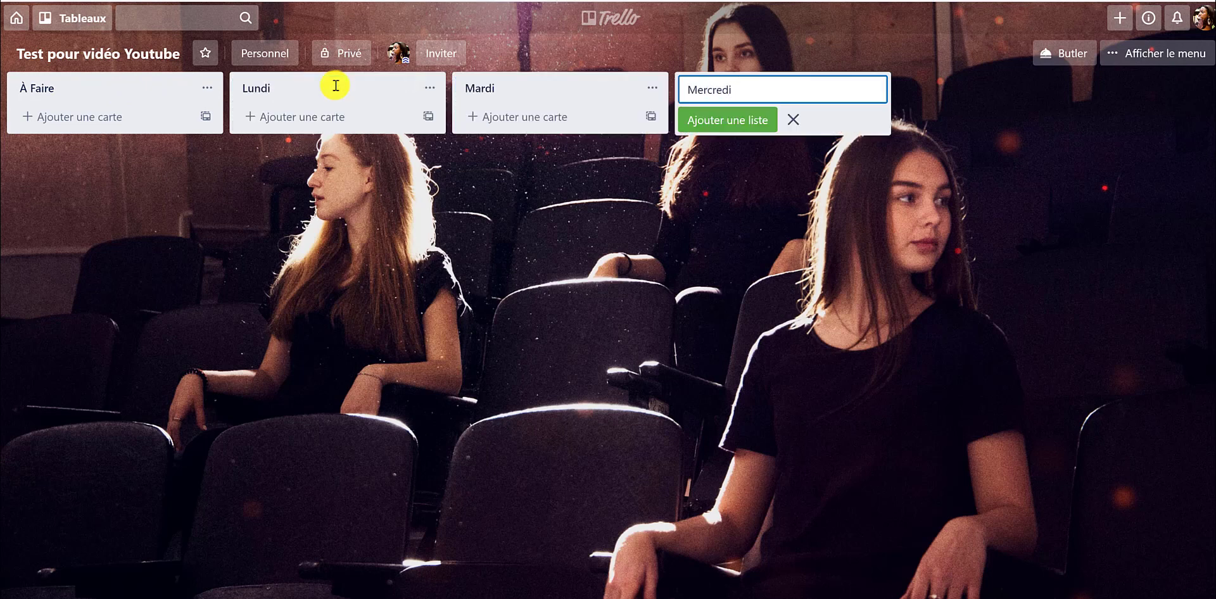
key("Return")
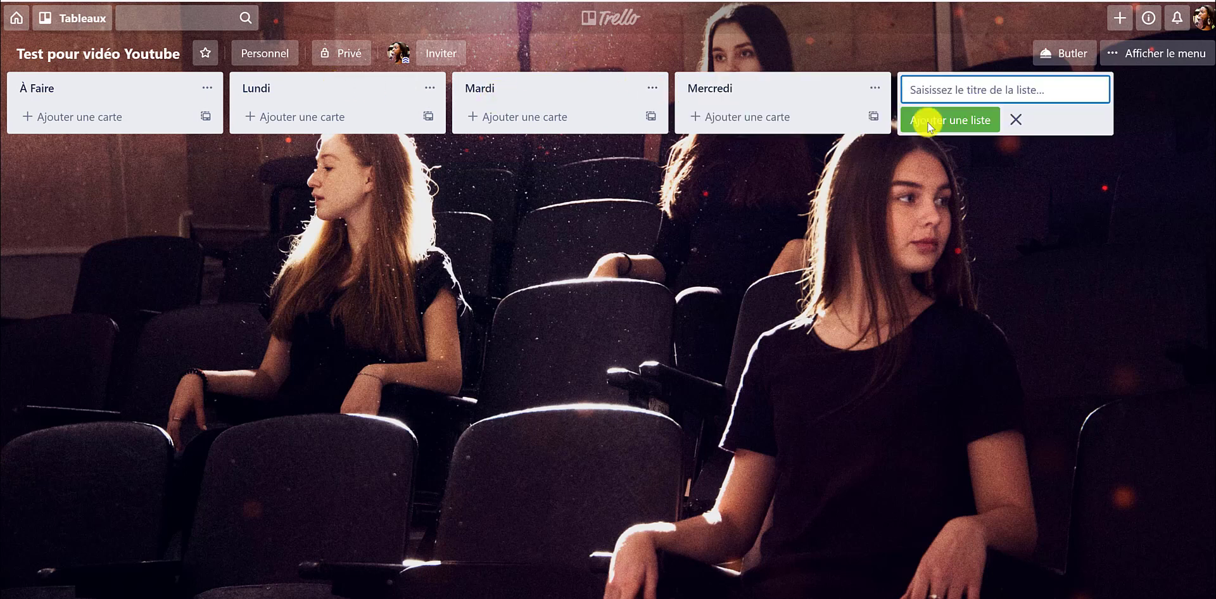
left_click(1015, 121)
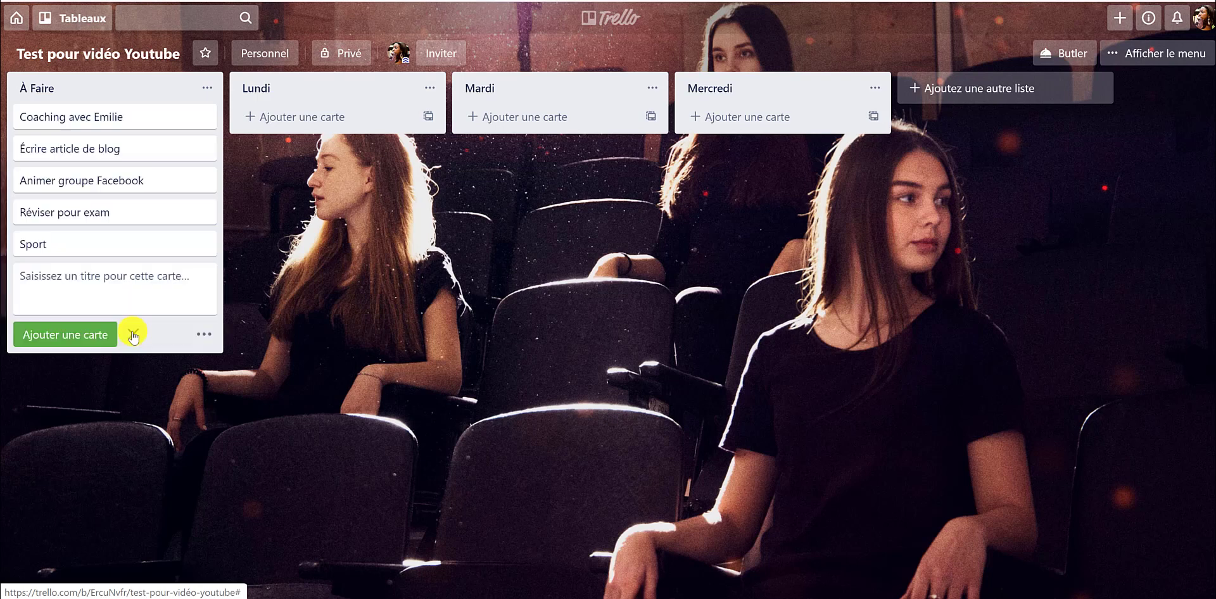
Finish entering cards in À Faire, moving the coaching card to Mardi and the card "Écrire article de blog" to Lundi
key("Escape")
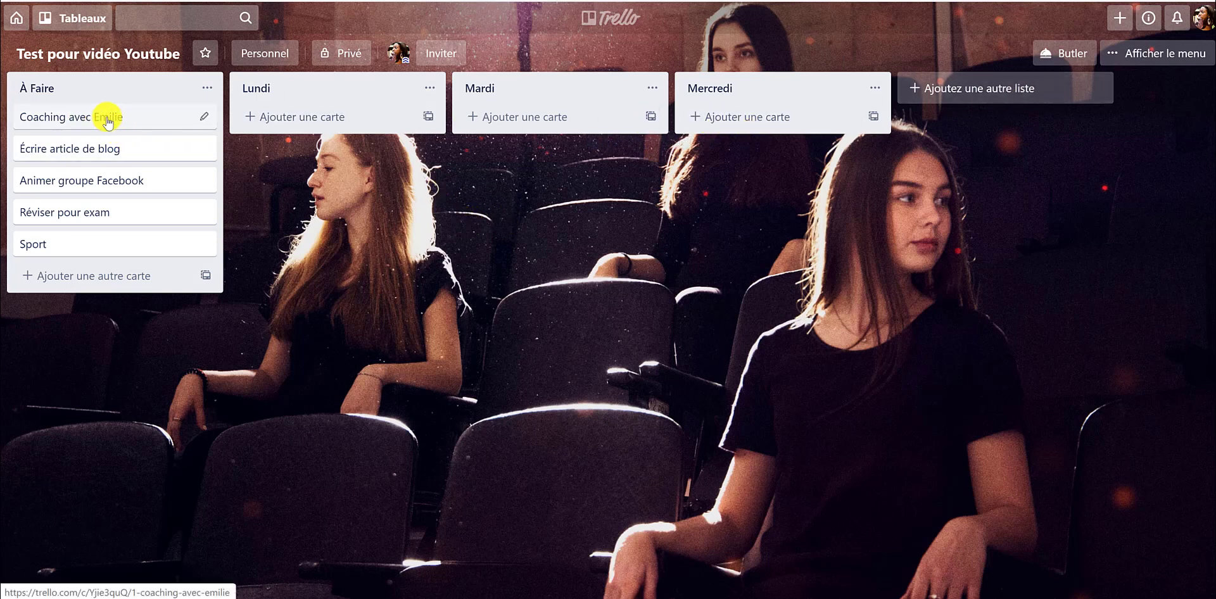
left_click_drag(108, 121, 562, 124)
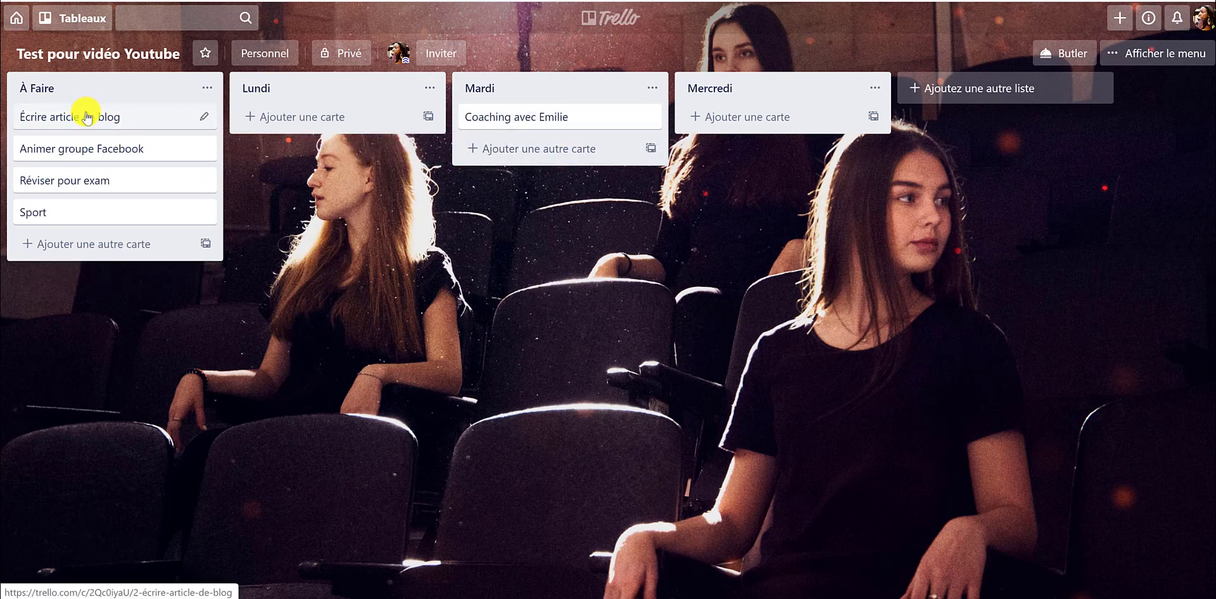
left_click_drag(86, 118, 297, 137)
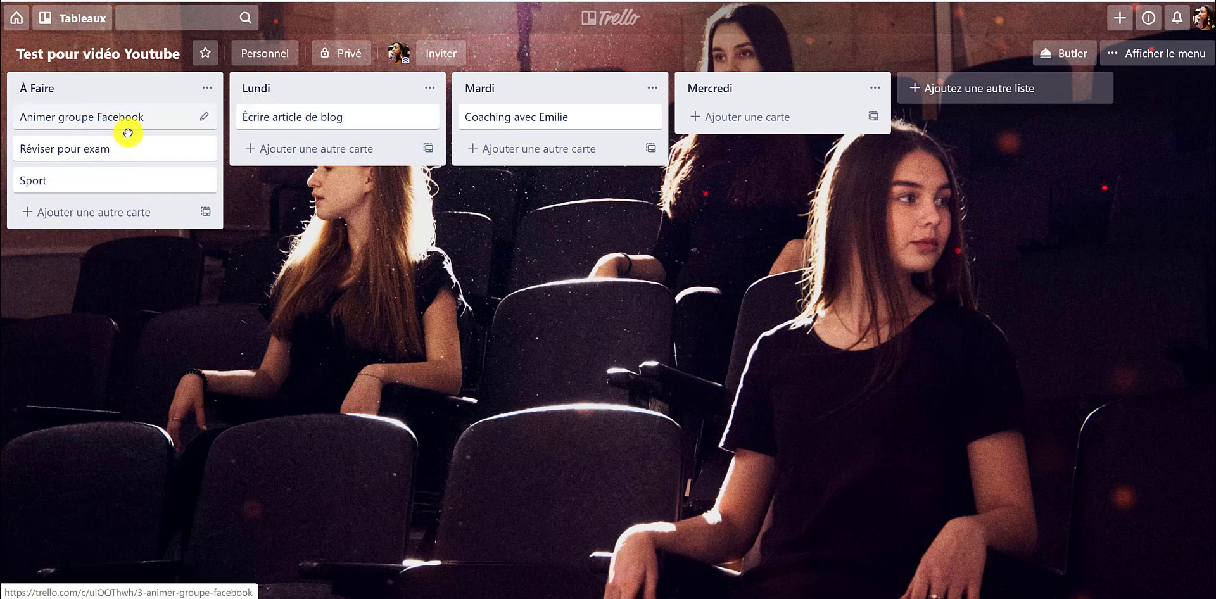
Move the cards "Animer groupe Facebook" and "Réviser pour exam" to Mercredi and the card "Sport" to Lundi
left_click_drag(123, 130, 705, 116)
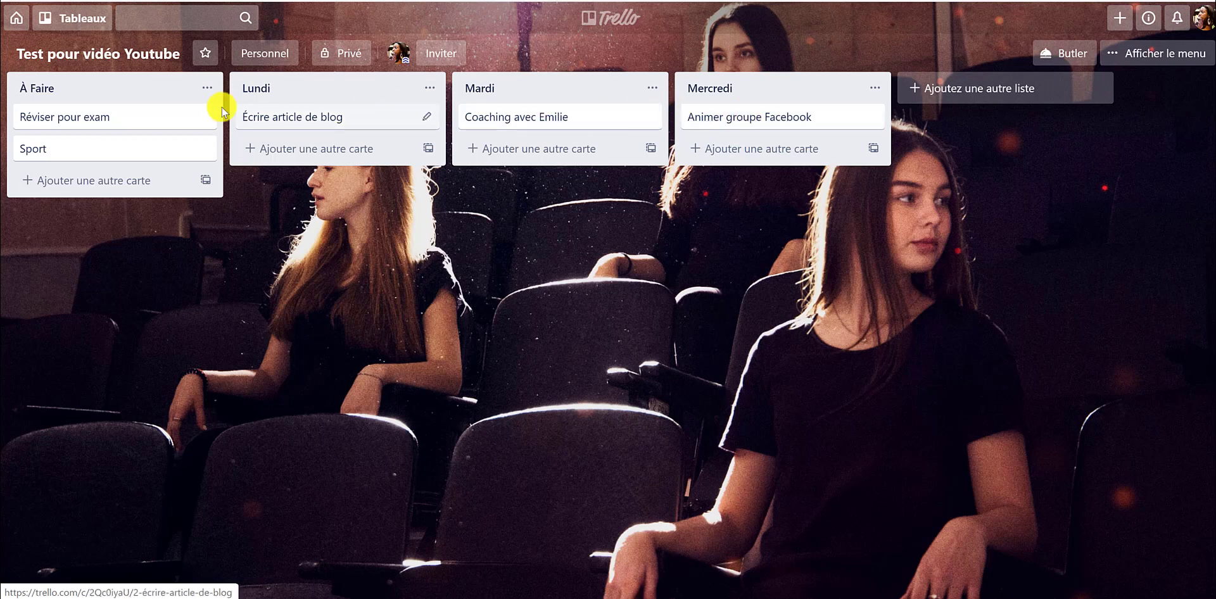
left_click_drag(152, 154, 348, 190)
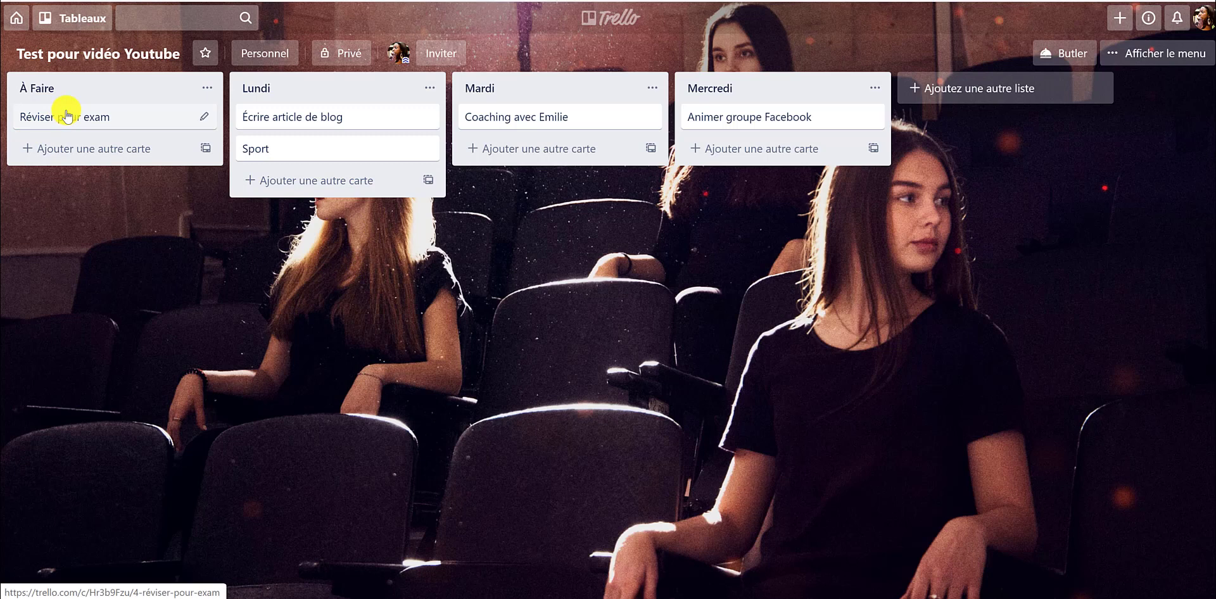
left_click_drag(66, 116, 724, 152)
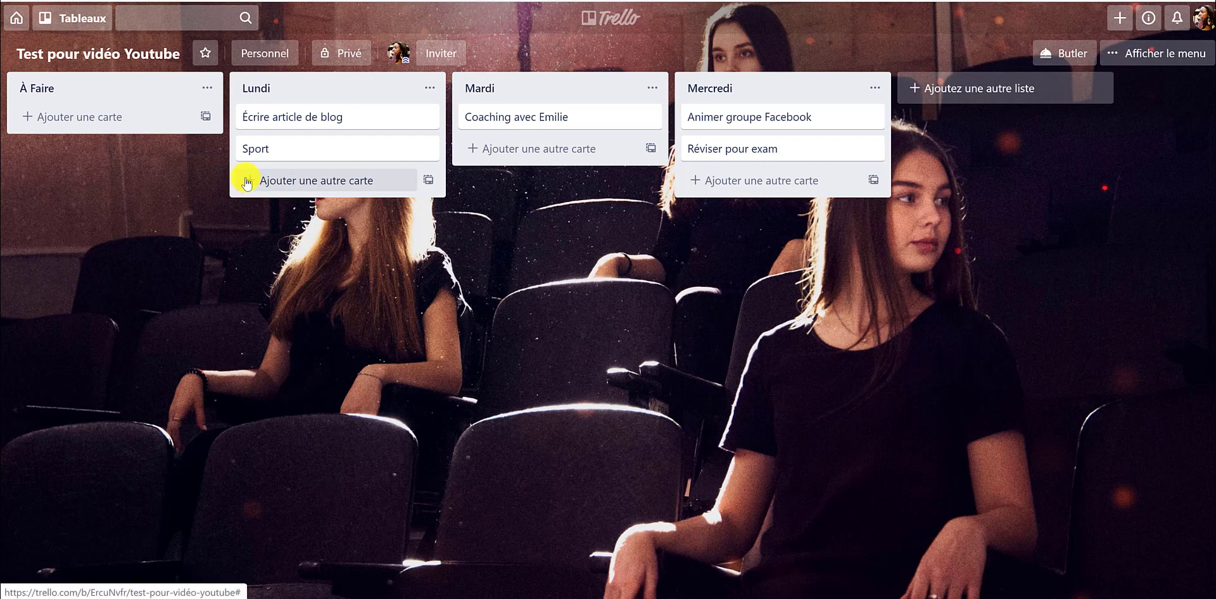
Add the cards "Matin", "Après-Midi" and "En cours" to Lundi, placing Matin first and Après-Midi directly above Sport
left_click(268, 181)
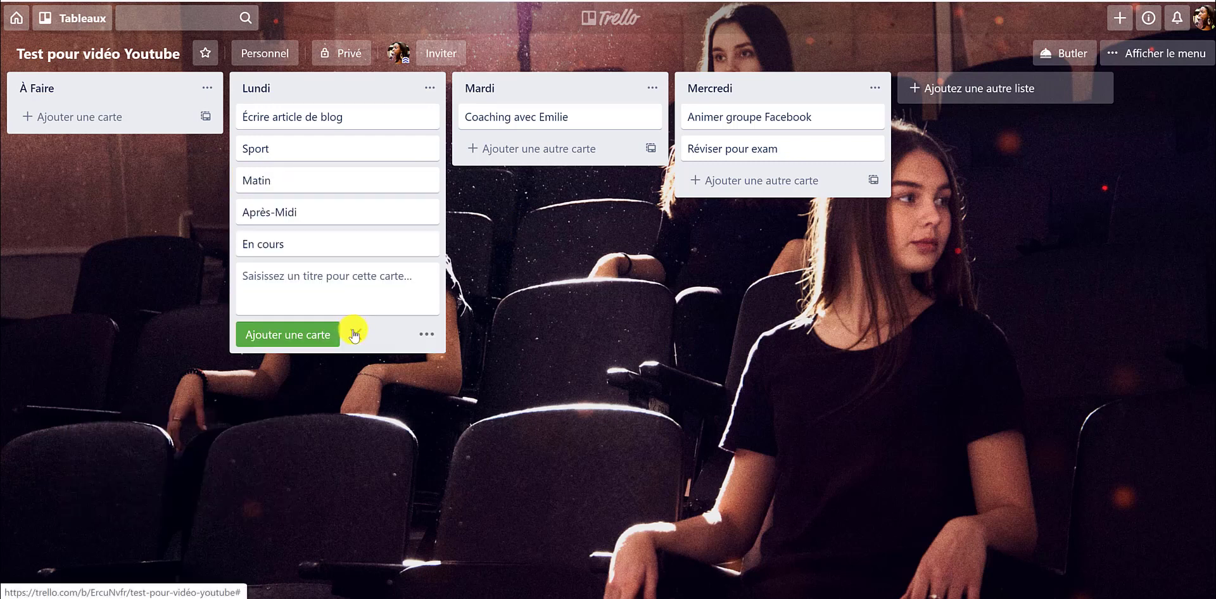
key("Escape")
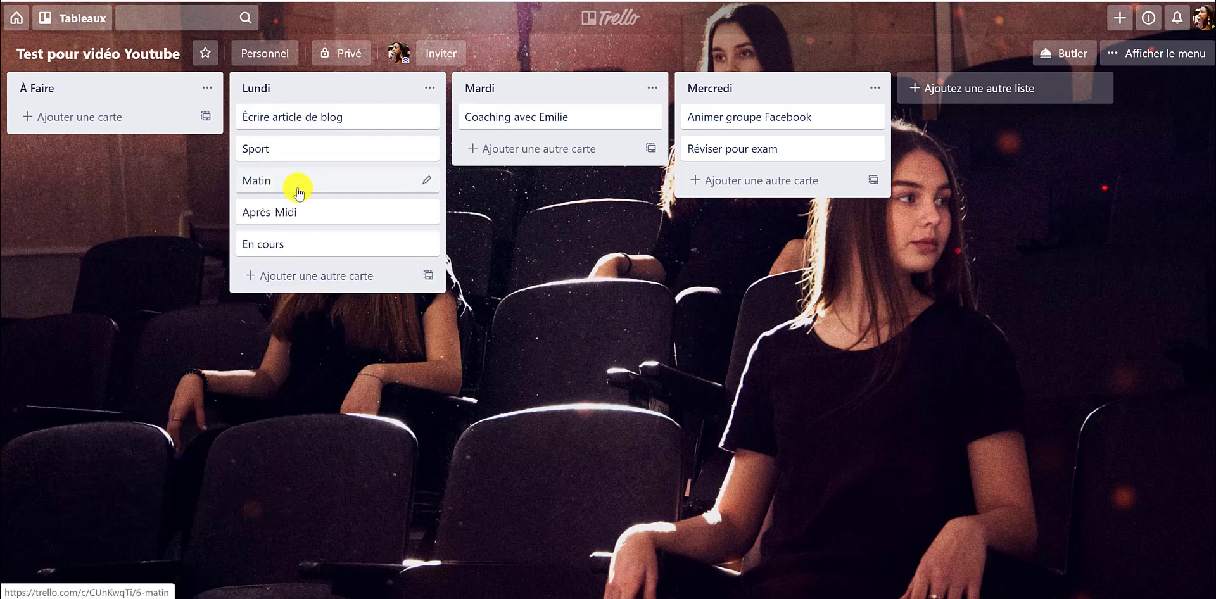
left_click_drag(299, 190, 303, 117)
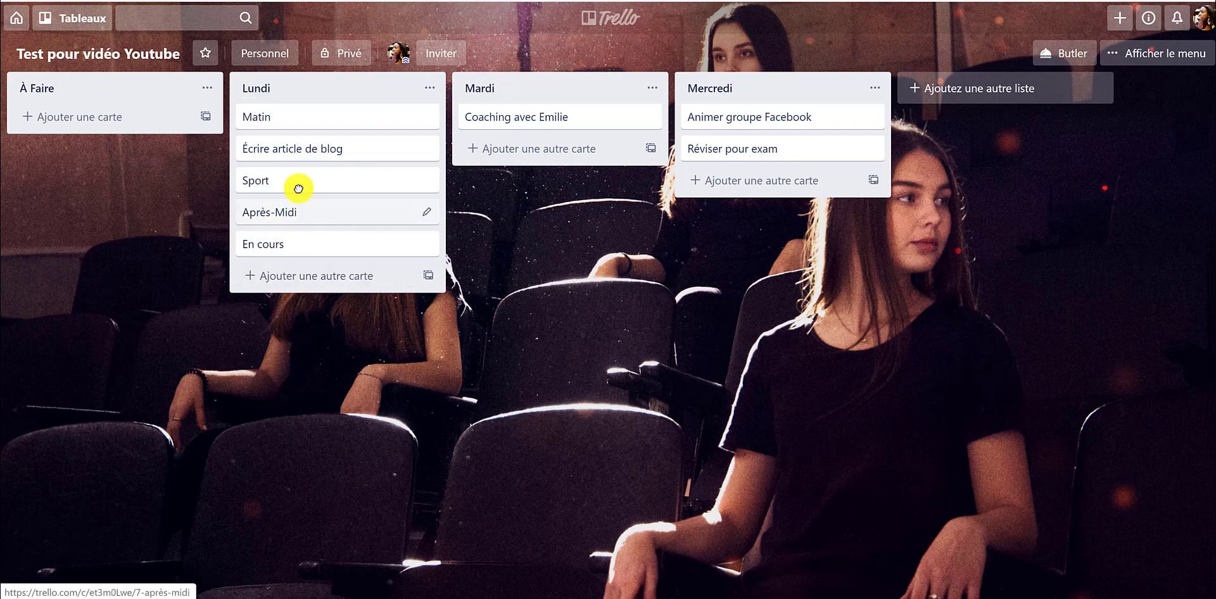
left_click_drag(298, 188, 293, 174)
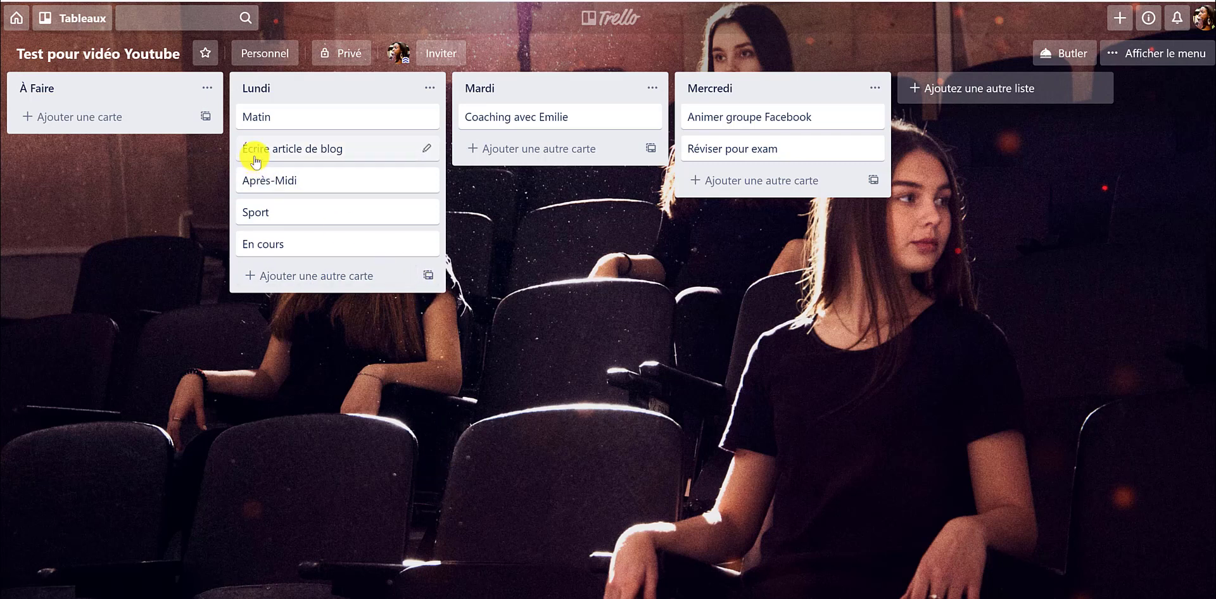
Give the card "Écrire article de blog" the description "Article sur la productivité" and save it
left_click(296, 152)
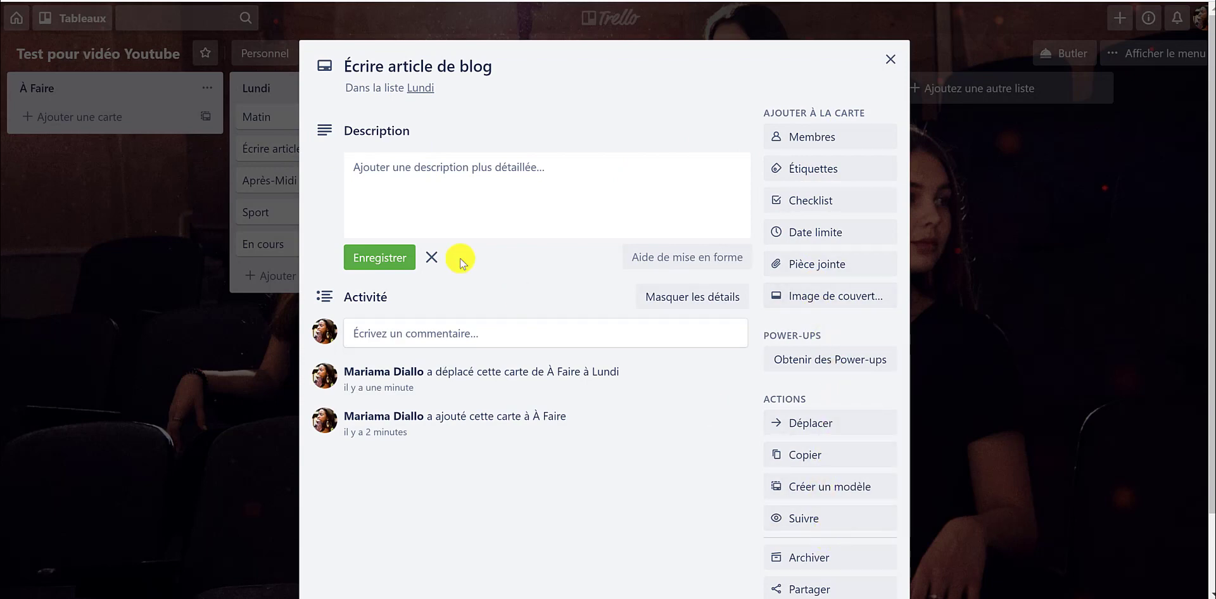
left_click(499, 173)
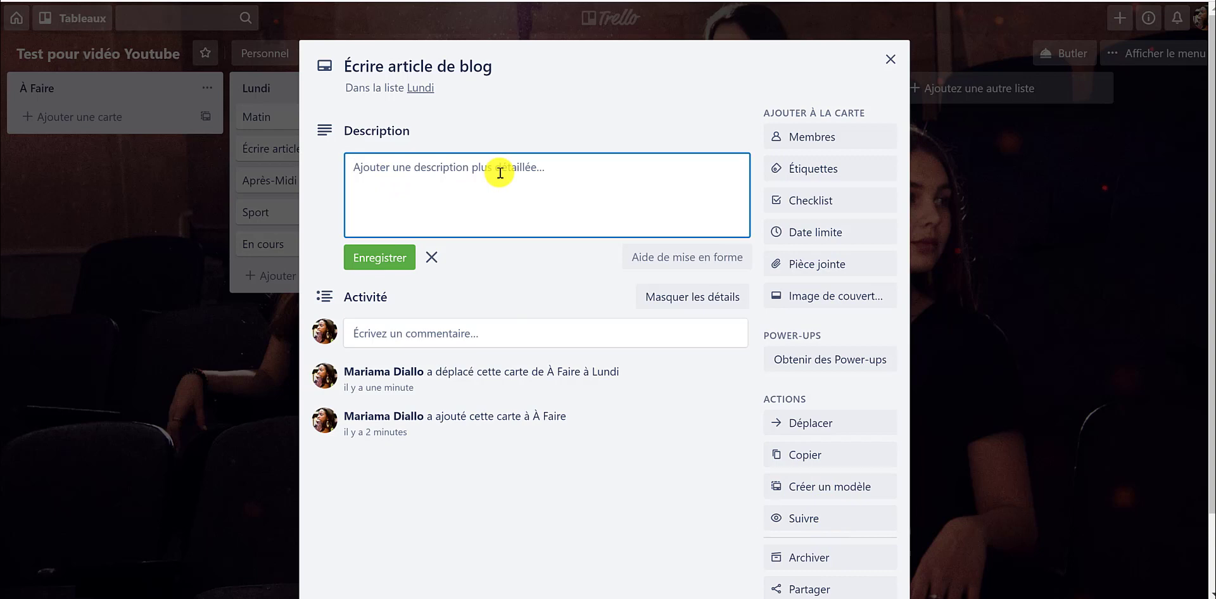
type("Artcl")
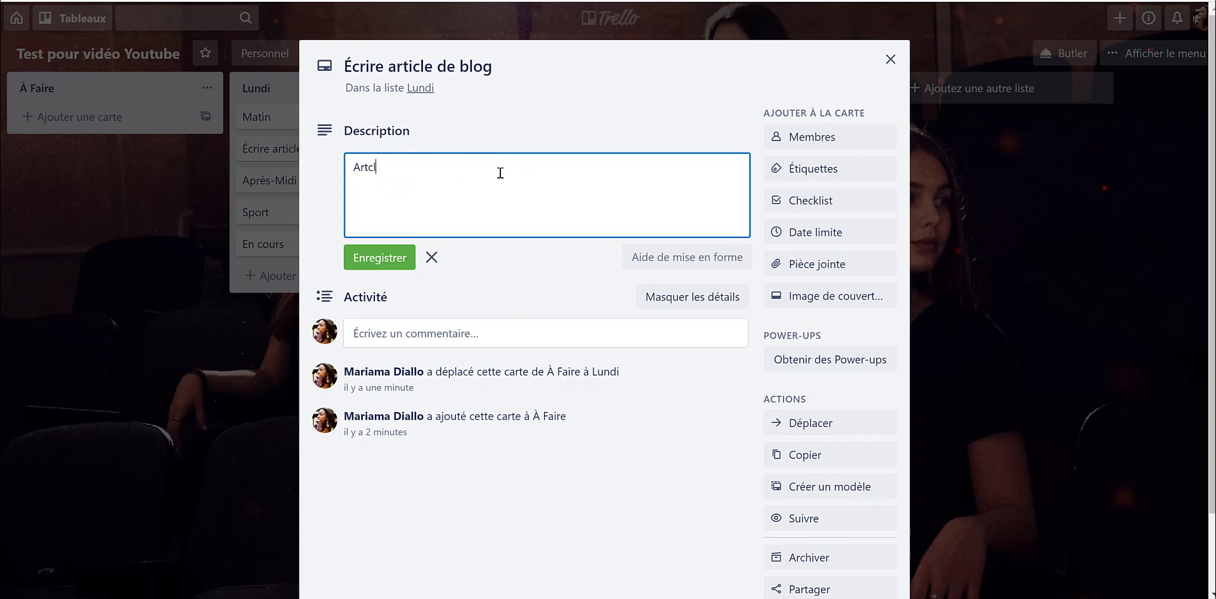
key("BackSpace")
key("BackSpace")
type("icle sur la productivité")
left_click(392, 261)
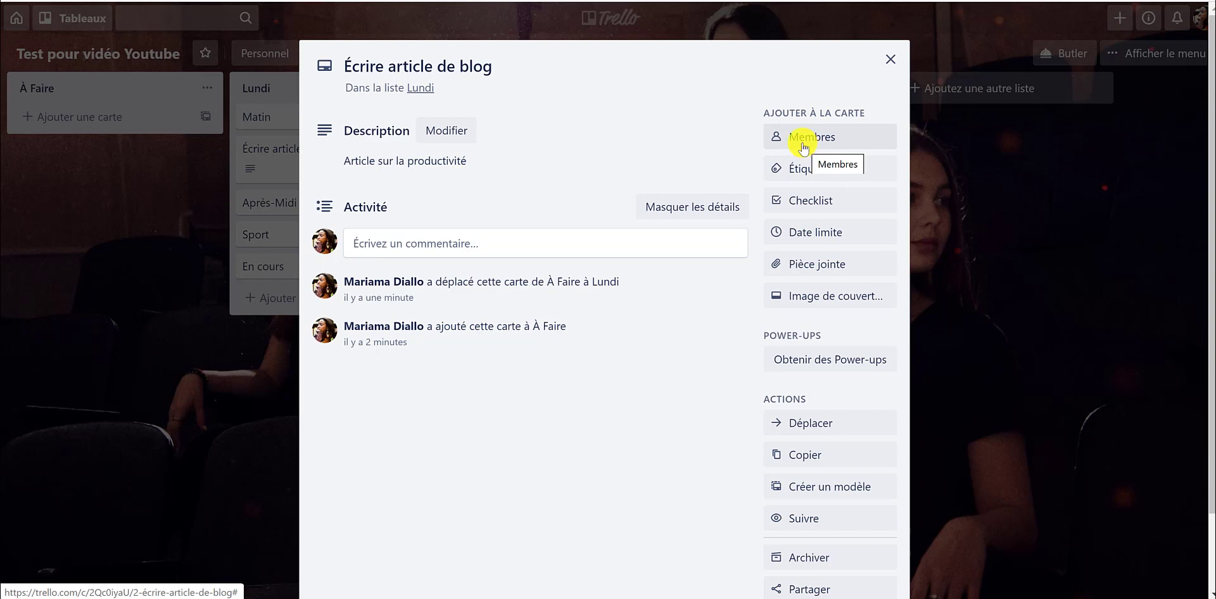
Name the green label "Article de blog" and apply it to the blog article card
left_click(824, 176)
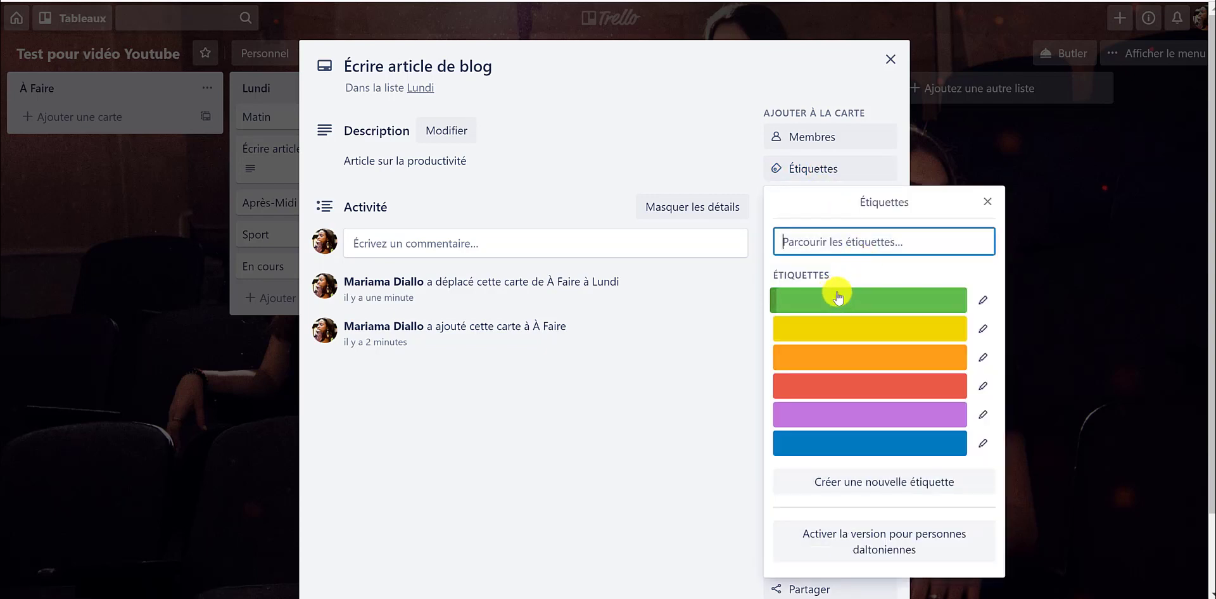
left_click(987, 302)
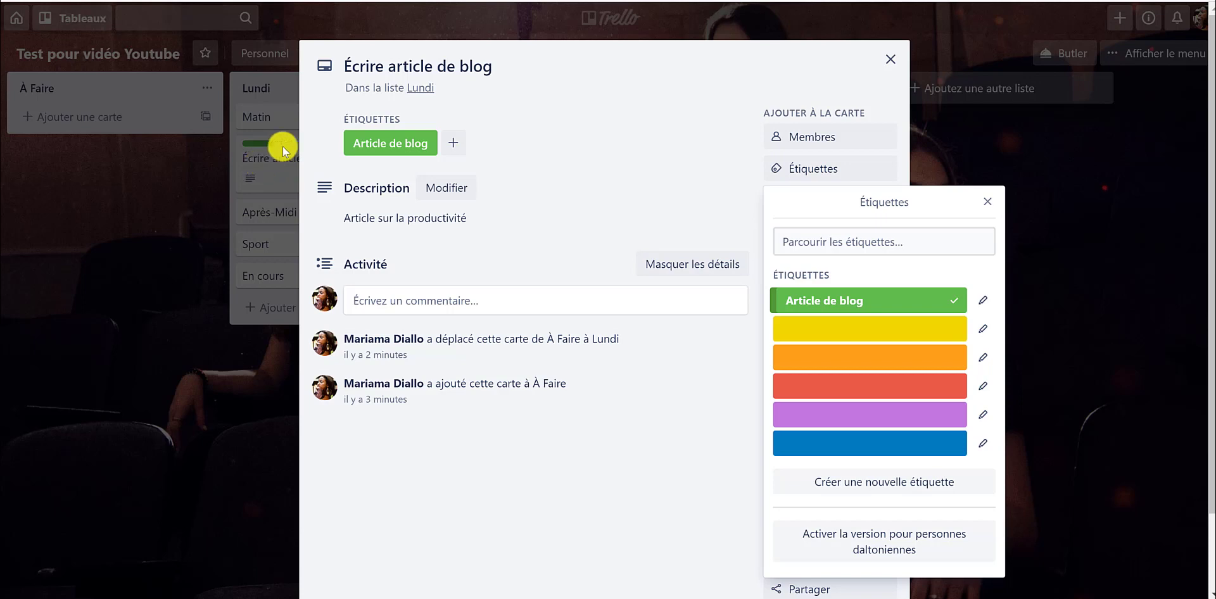
left_click(987, 202)
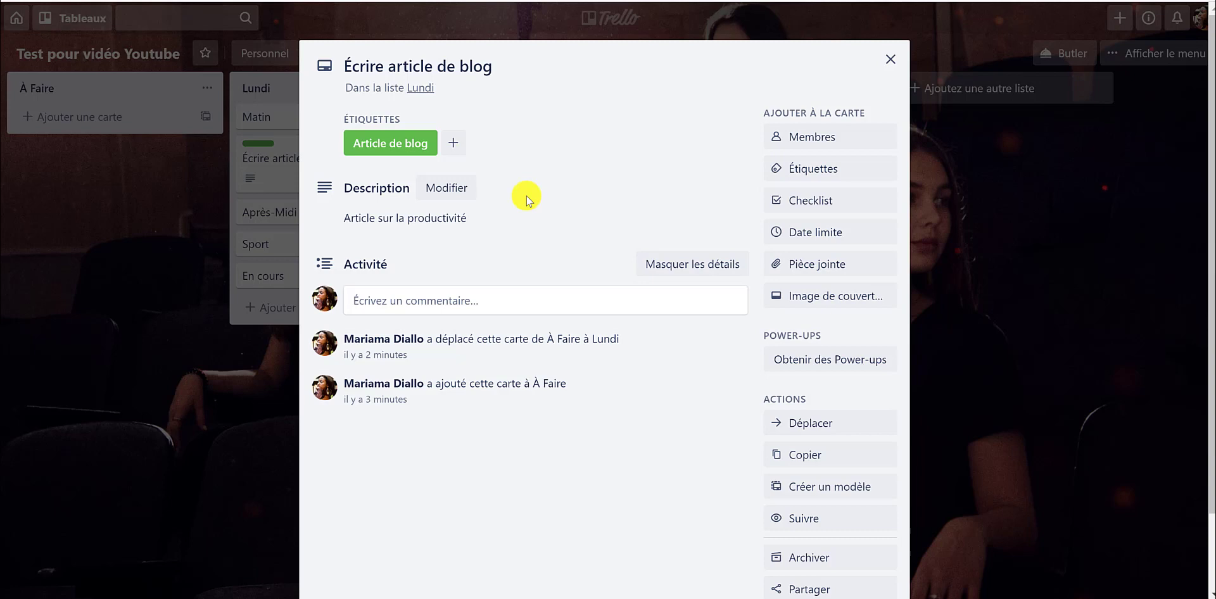
Add a checklist "Blog" with items "Mettre des titres", "Mots clefs", "Ecrire des paragraphes courts" and "Mettre un CTA", and tick off the first item
left_click(834, 206)
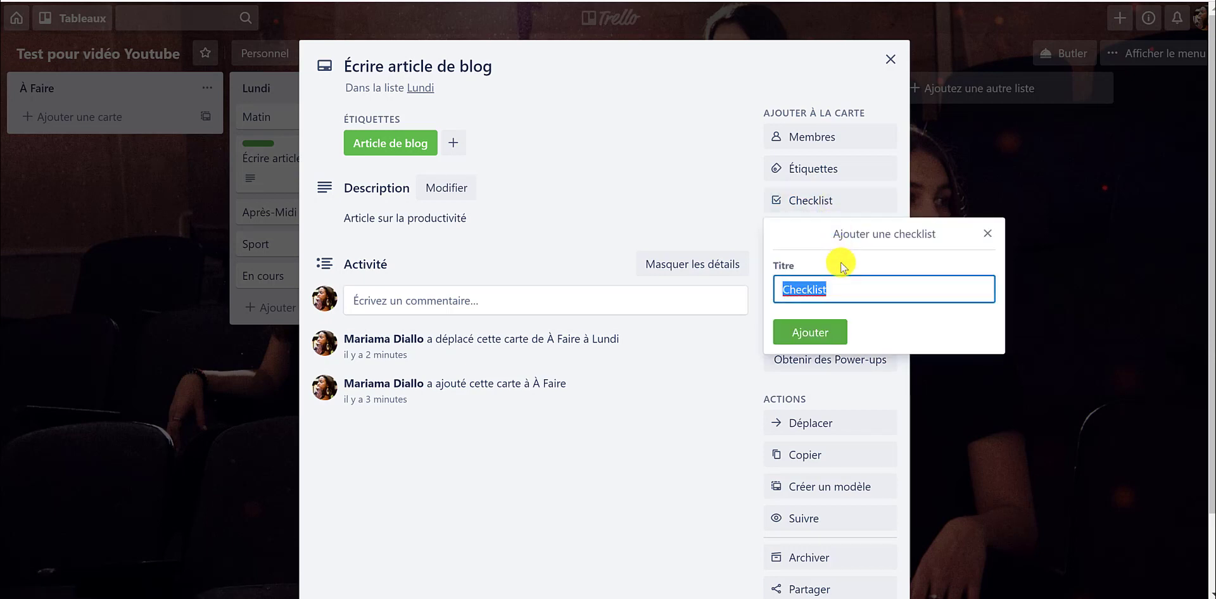
type("Blog")
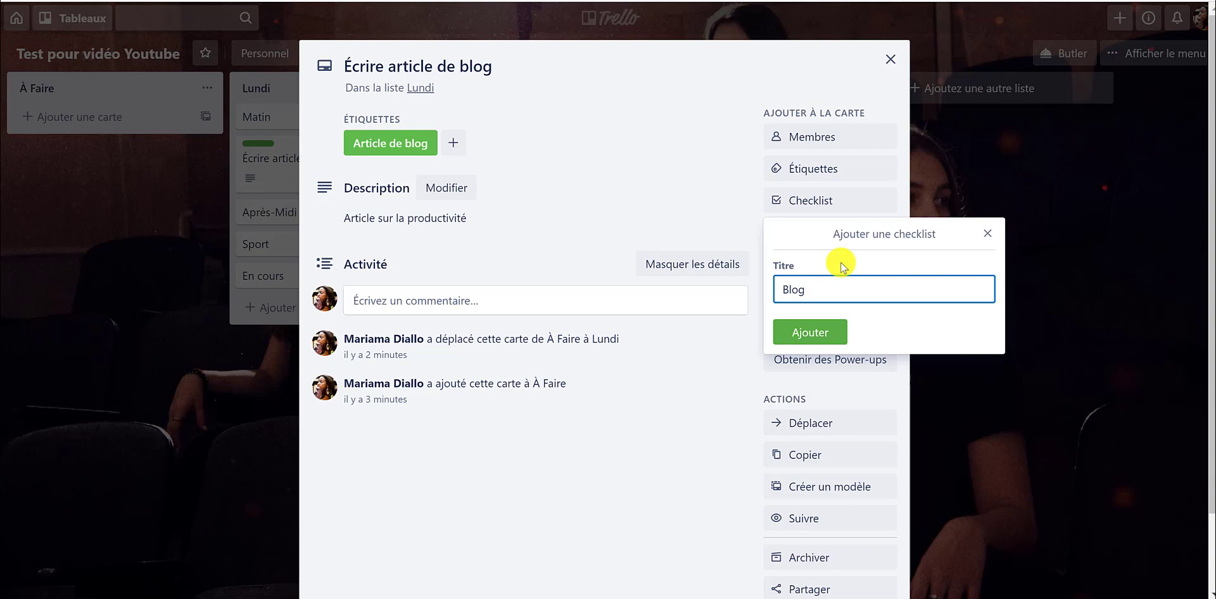
left_click(818, 338)
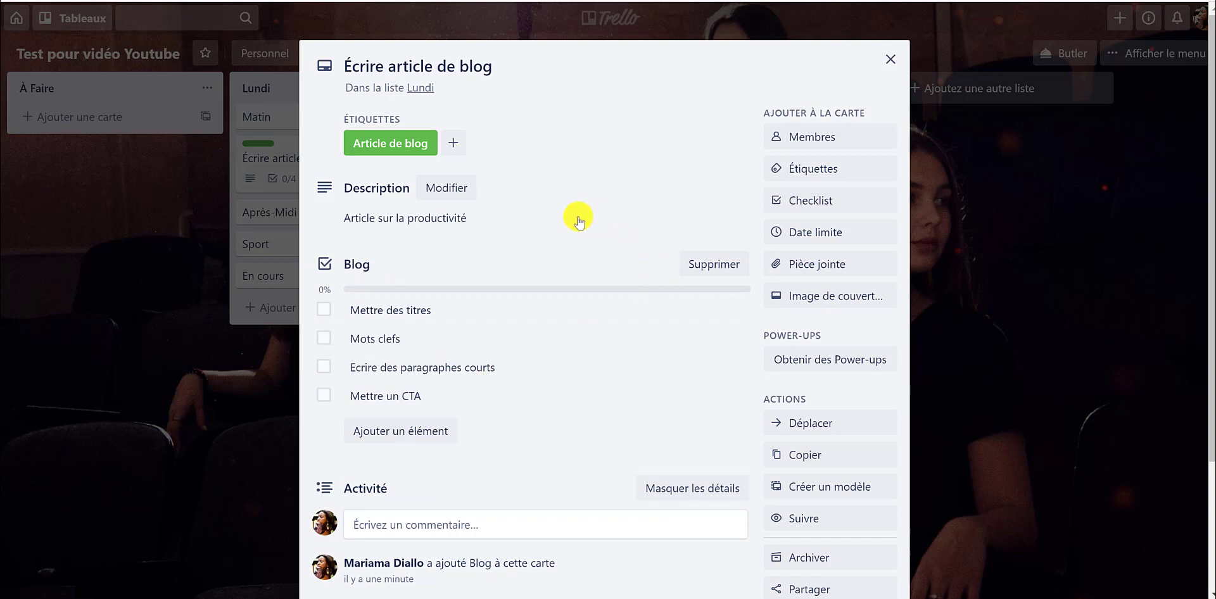
left_click(325, 310)
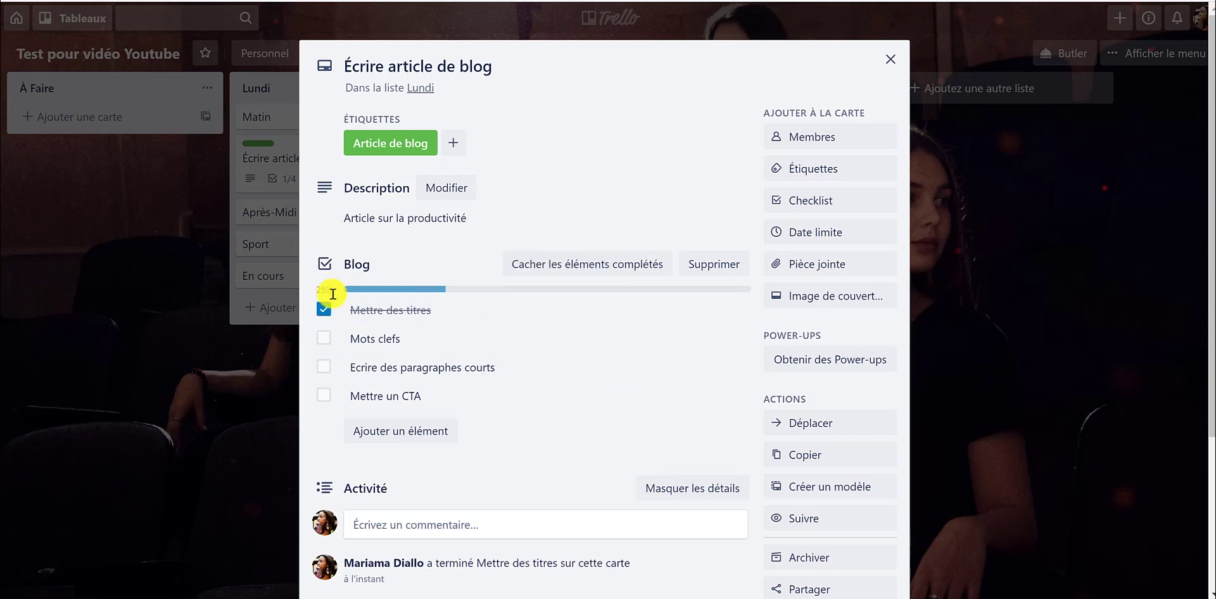
left_click(892, 59)
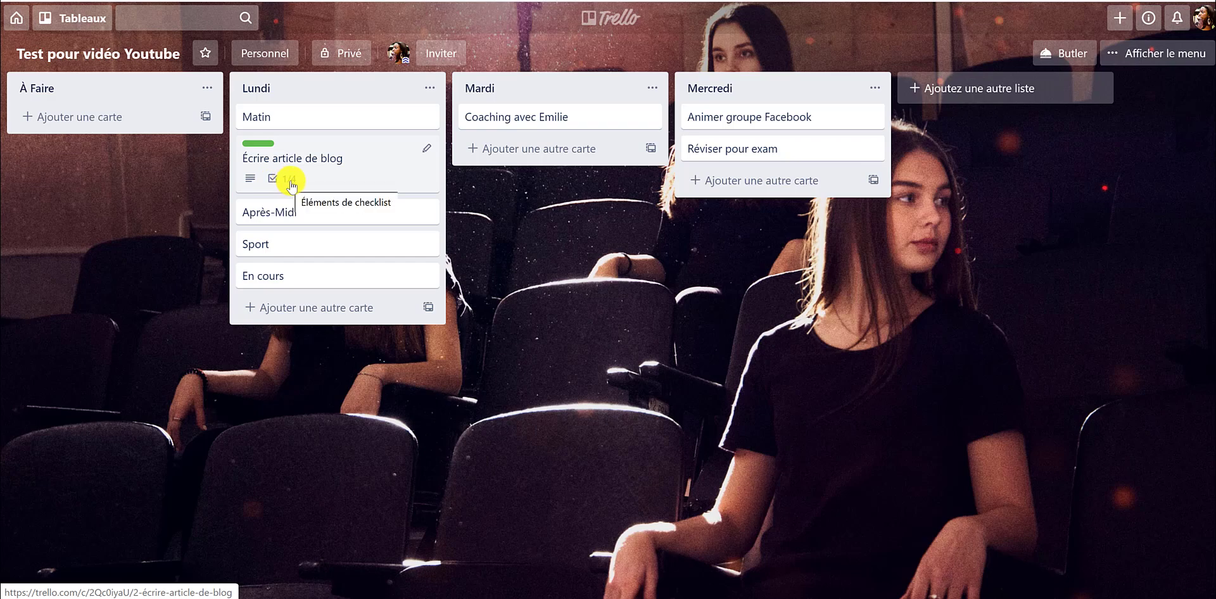
Reopen the blog article card and set its due date to 28/1/2020 at 09:00
left_click(317, 181)
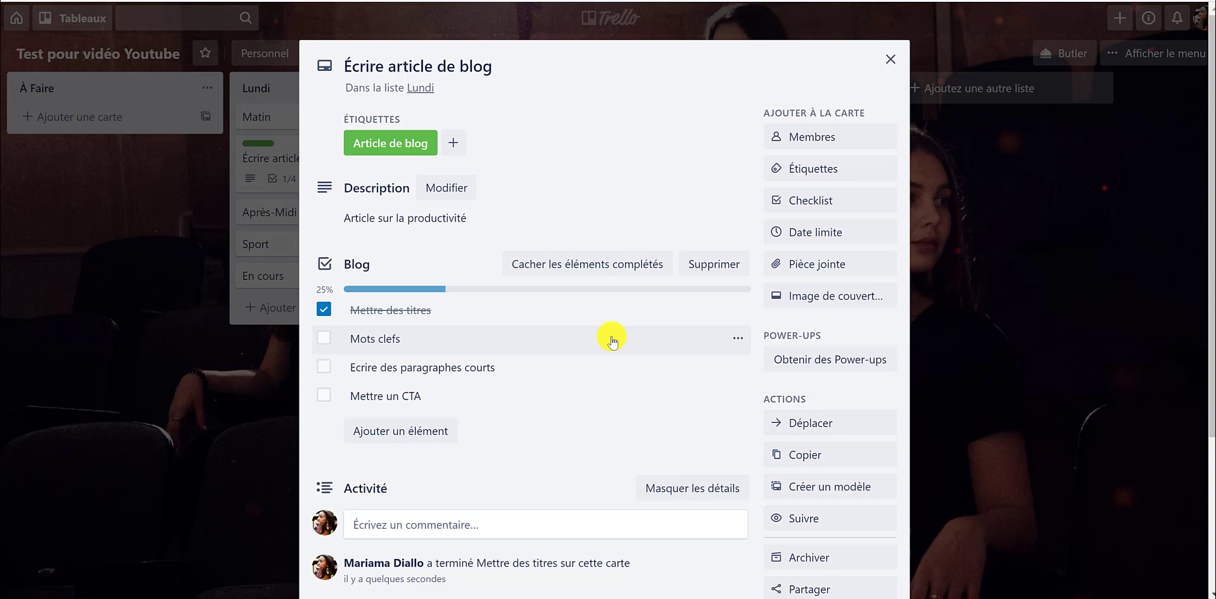
left_click(812, 242)
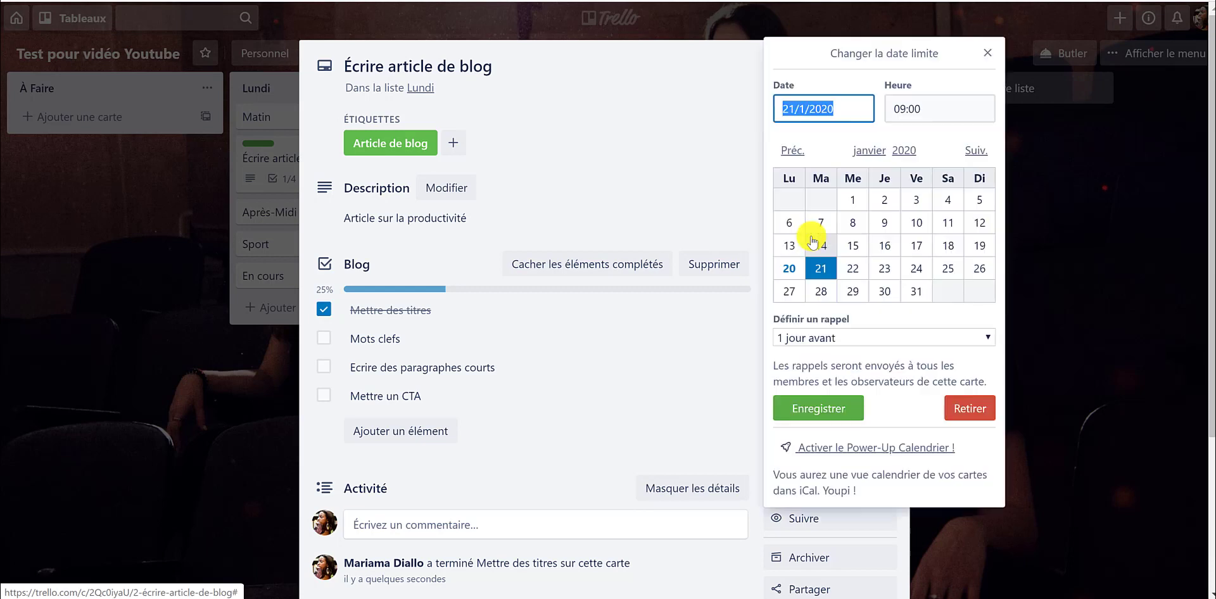
left_click(822, 290)
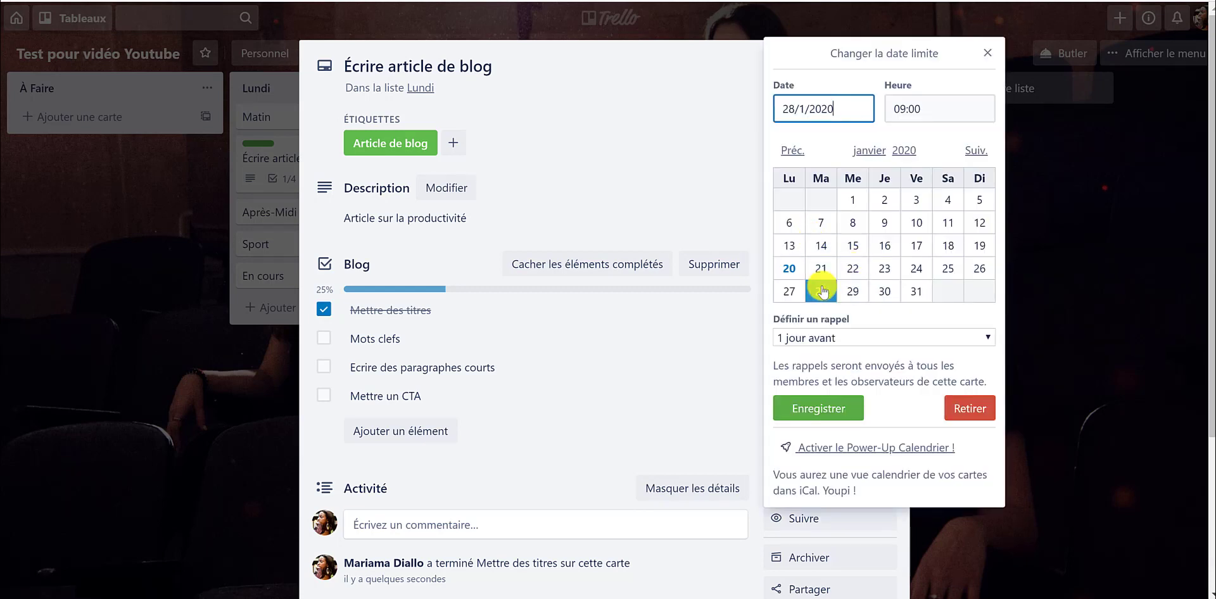
left_click(834, 406)
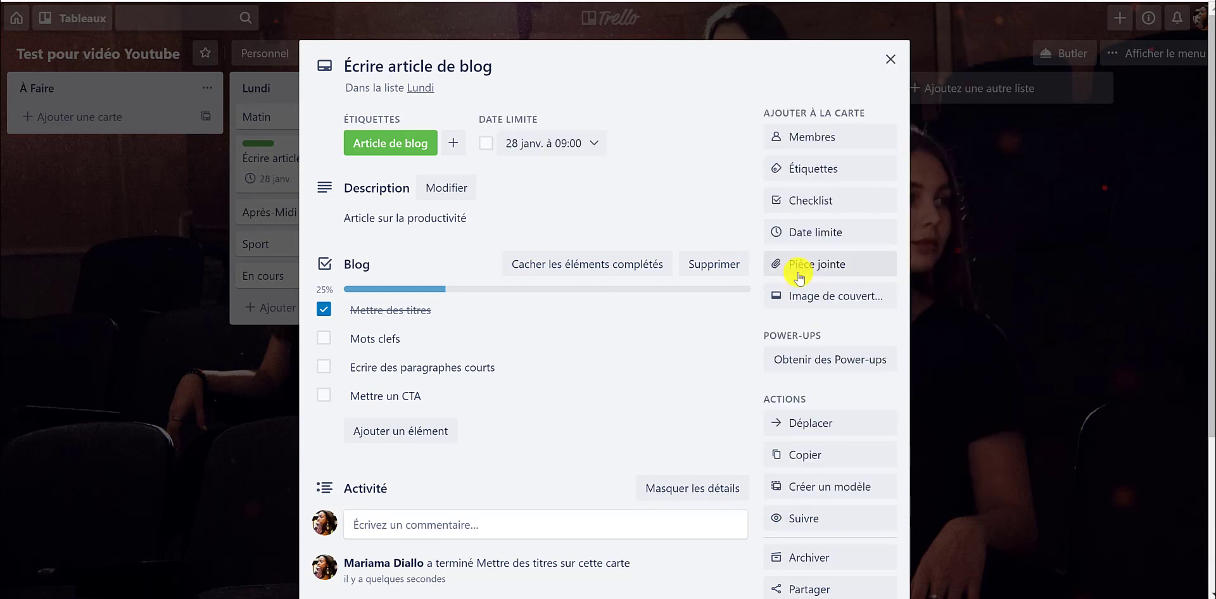
Search the Unsplash covers for "blog" and set the photo of hands on a laptop beside a plant as the card's cover
left_click(825, 305)
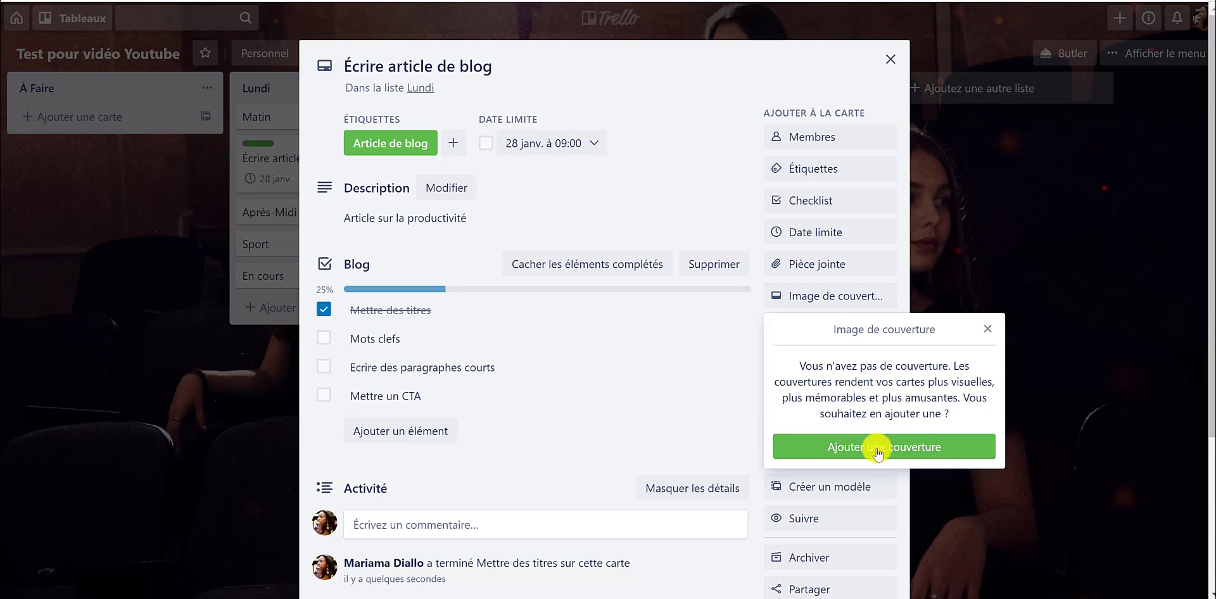
left_click(877, 454)
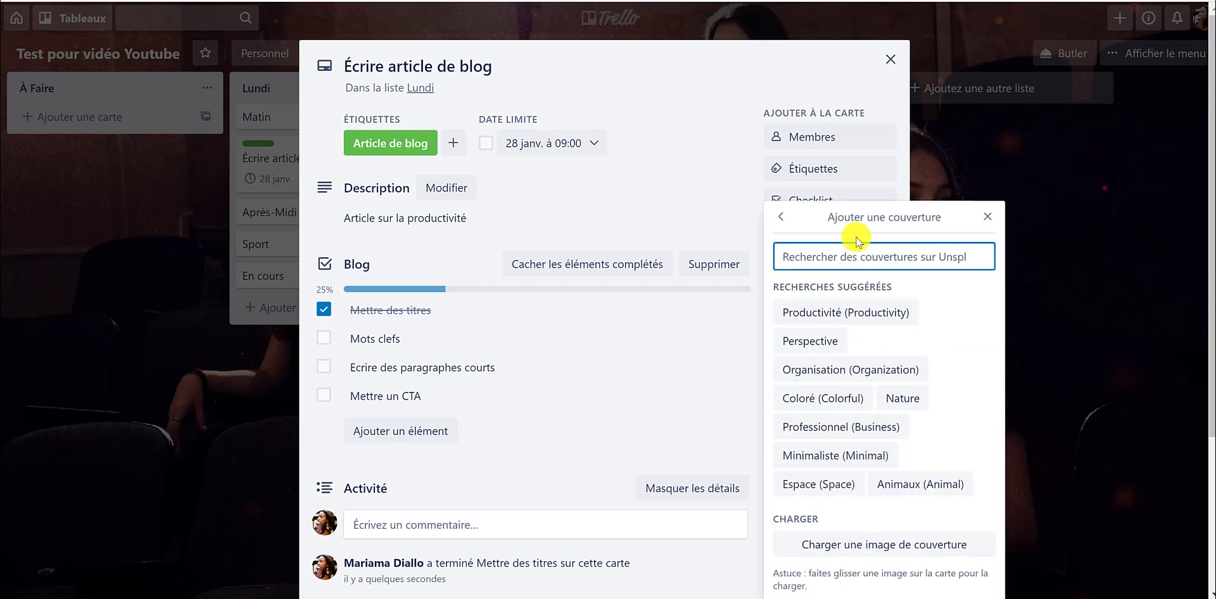
type("blog")
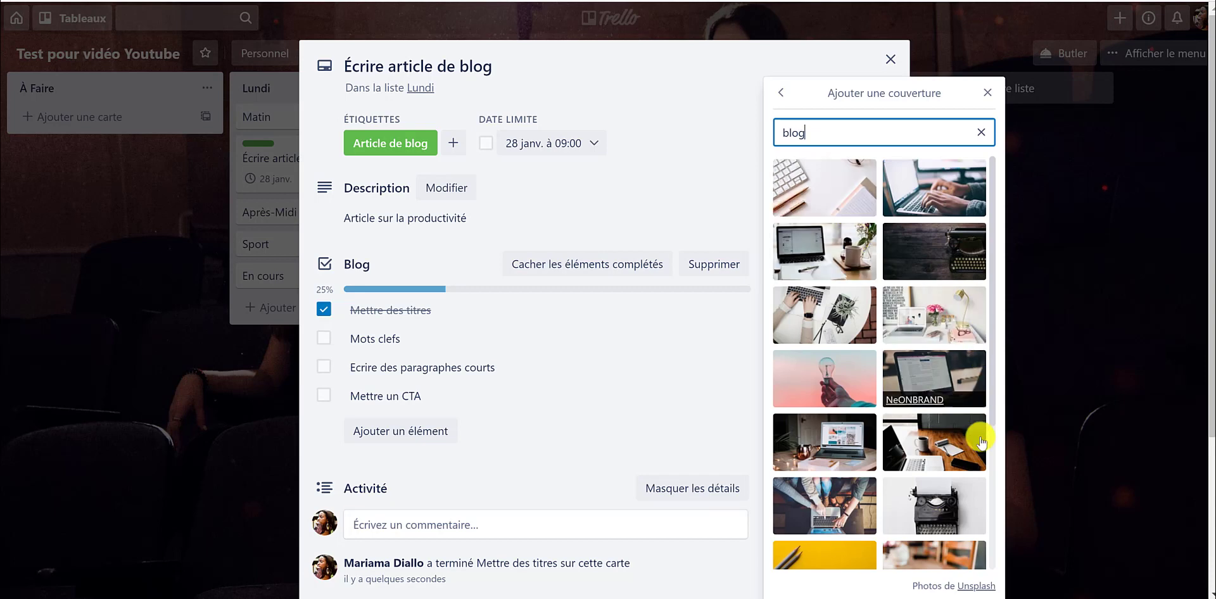
left_click(826, 317)
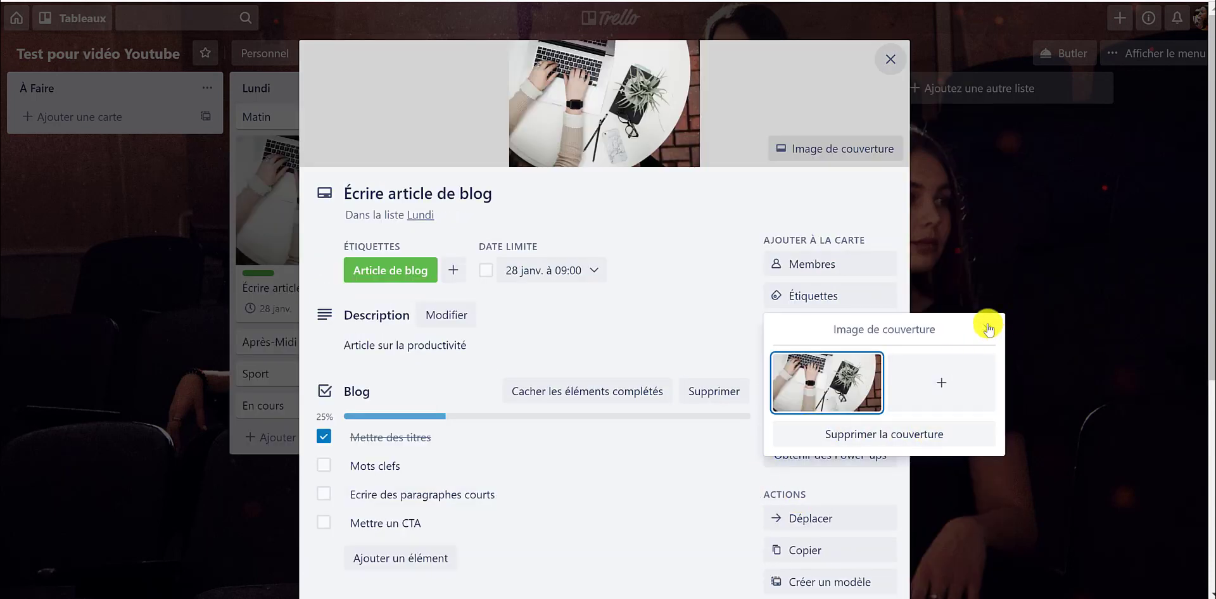
left_click(987, 328)
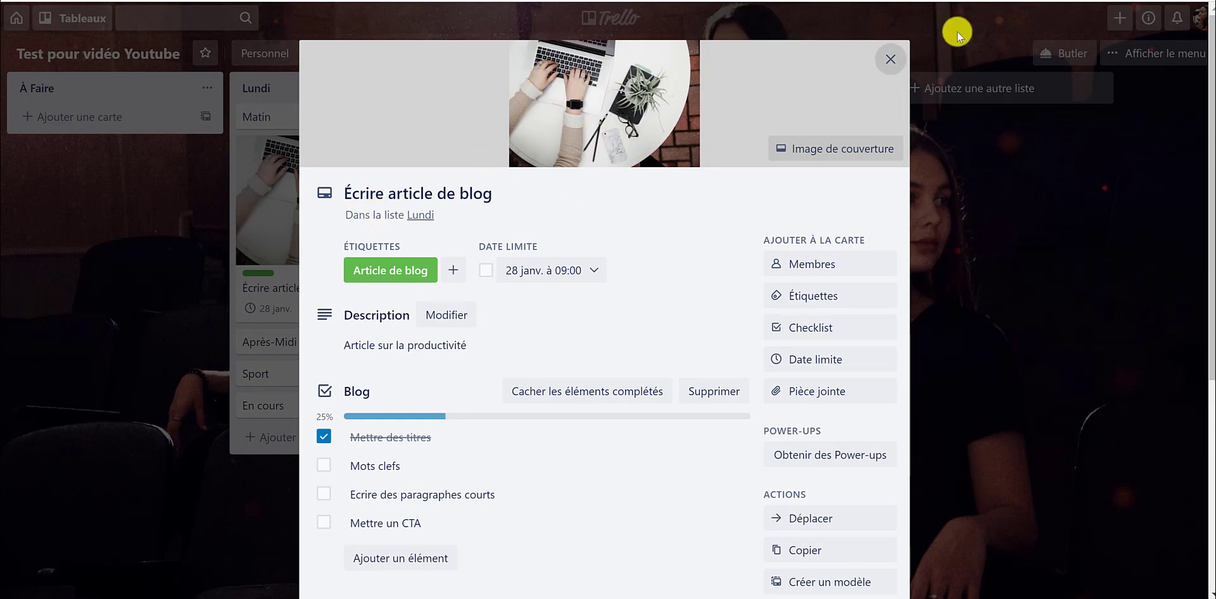
left_click(890, 59)
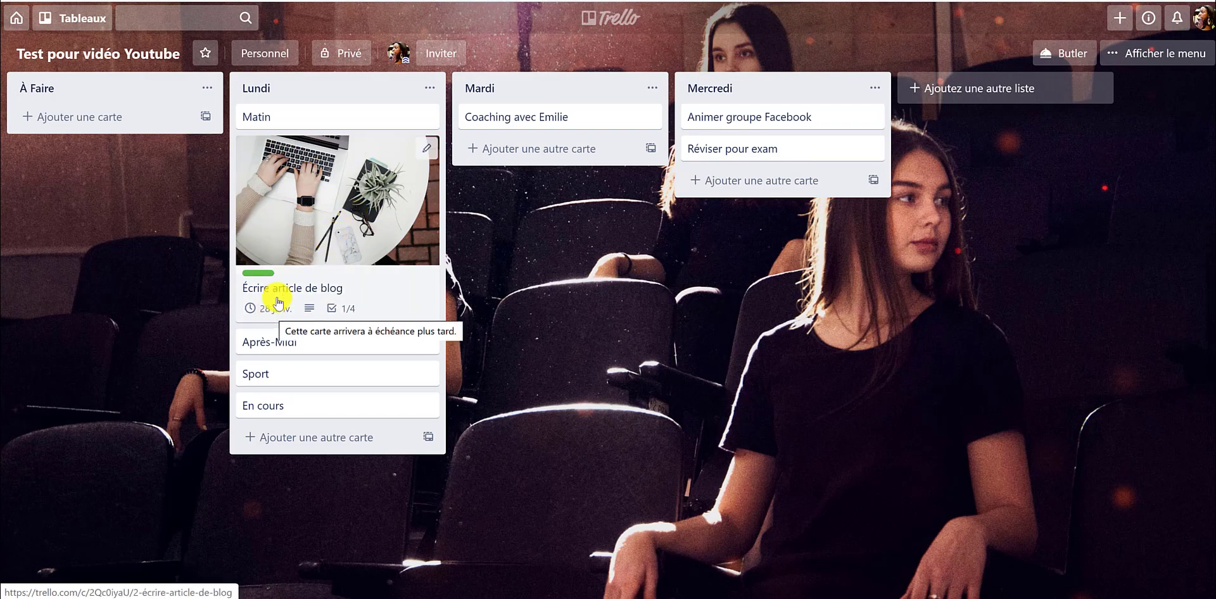
Open the Power-ups catalogue from the blog article card and browse the featured Power-ups down to Calendar
left_click(308, 217)
scroll(794, 325, "down", 1)
scroll(793, 325, "down", 3)
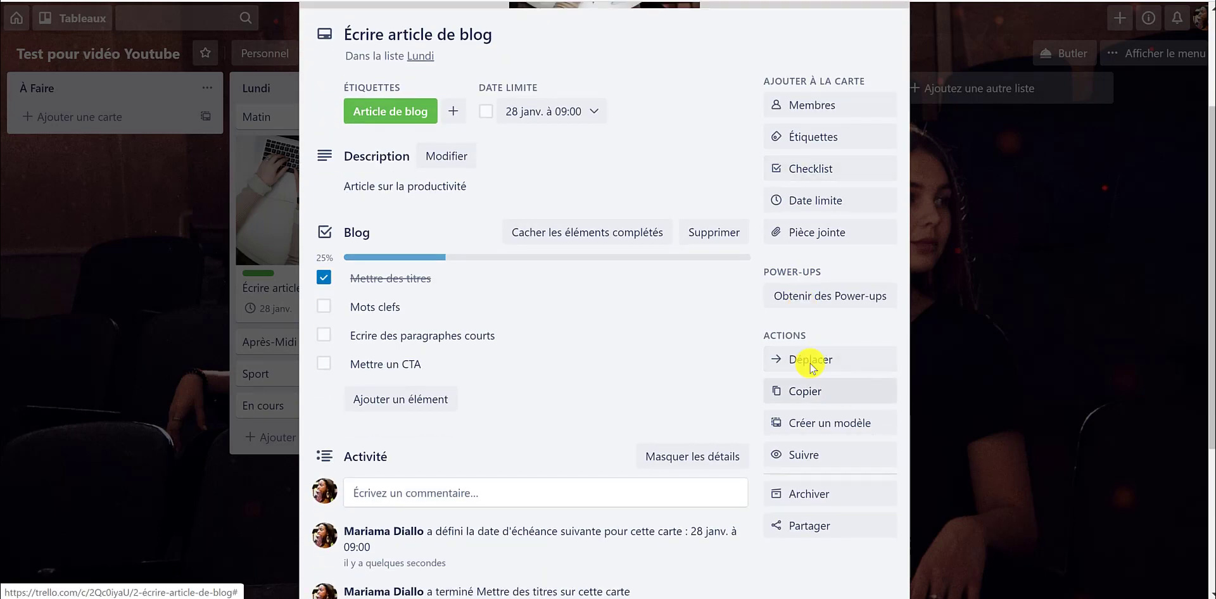
left_click(834, 298)
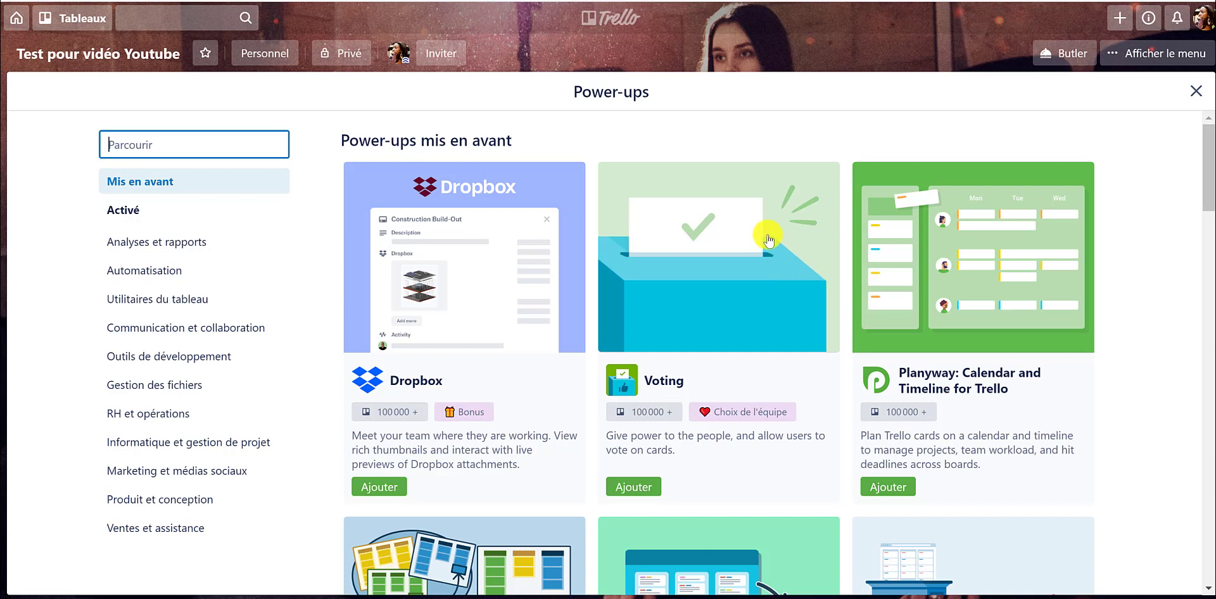
scroll(768, 237, "down", 3)
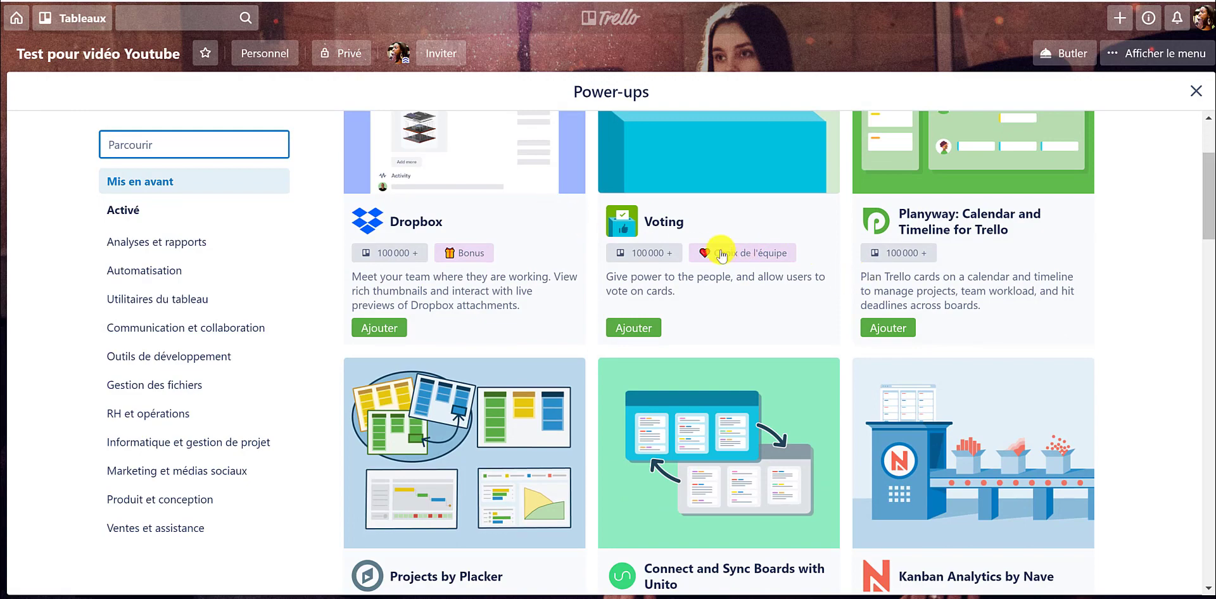
scroll(695, 243, "down", 8)
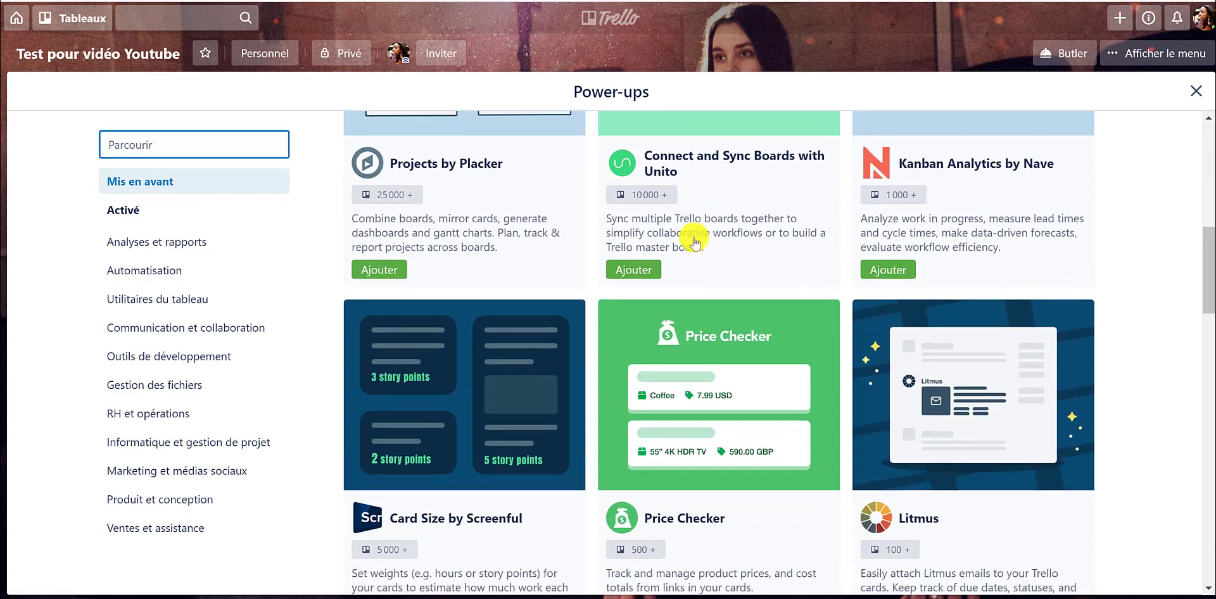
scroll(694, 243, "down", 8)
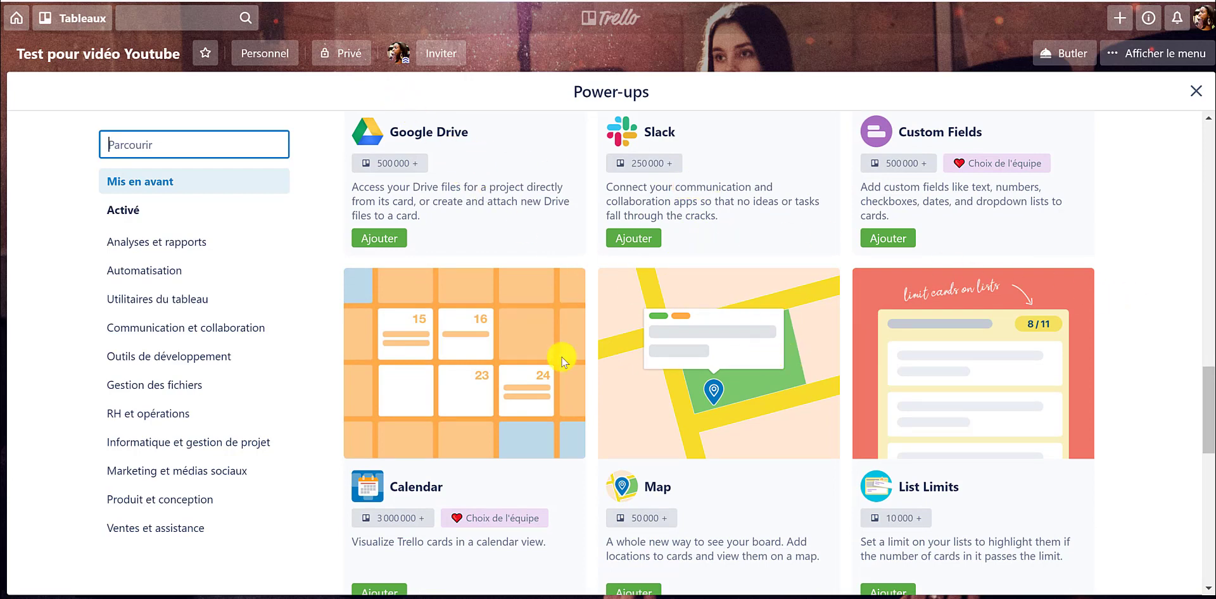
scroll(466, 360, "down", 3)
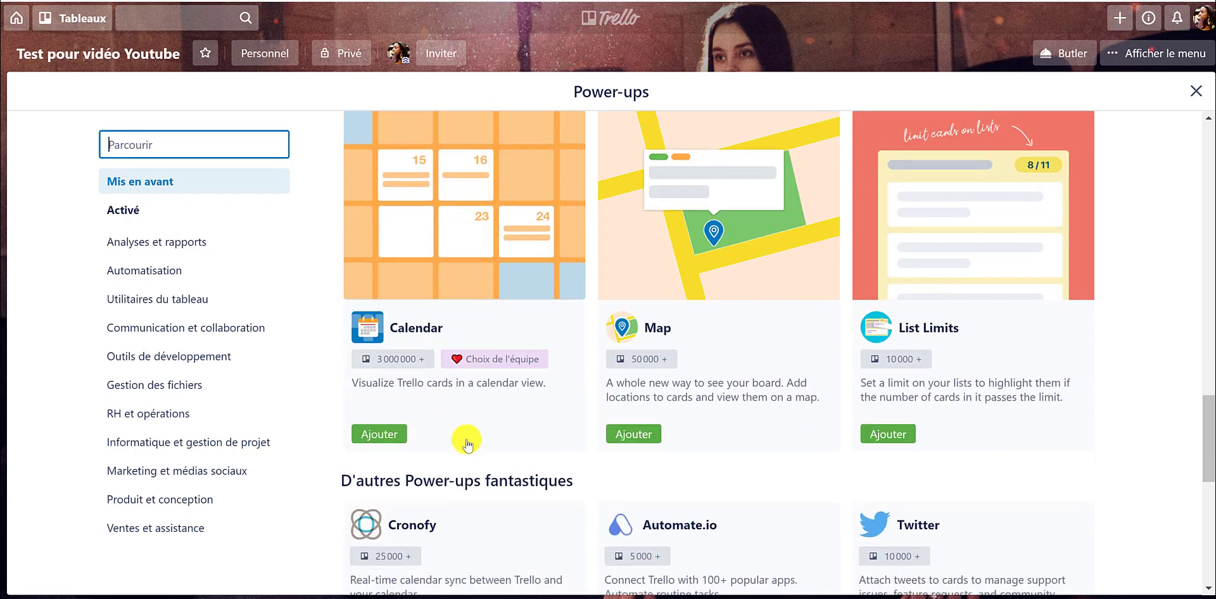
Add the Calendar Power-up to the board, and close the Power-ups catalogue and the blog article card
left_click(384, 436)
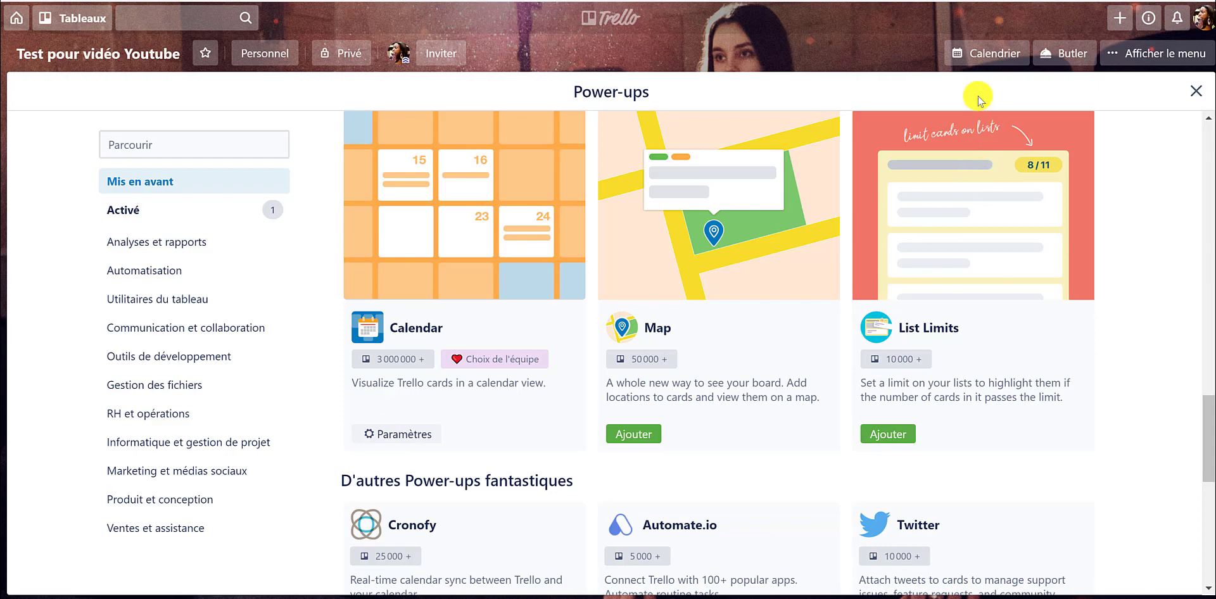
left_click(1195, 90)
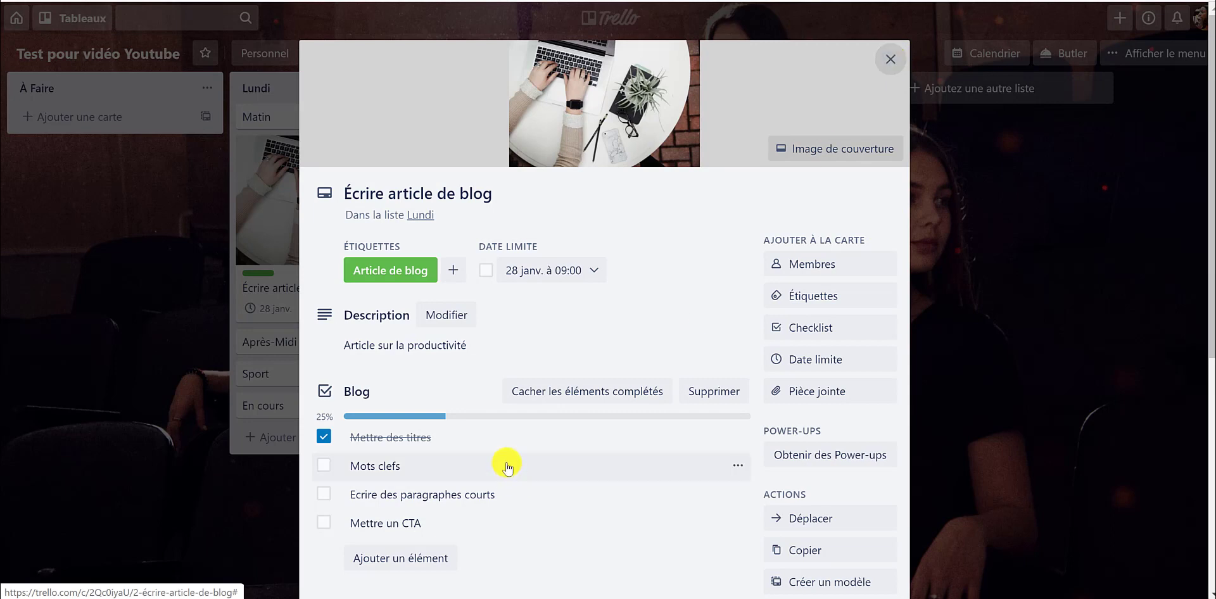
left_click(889, 59)
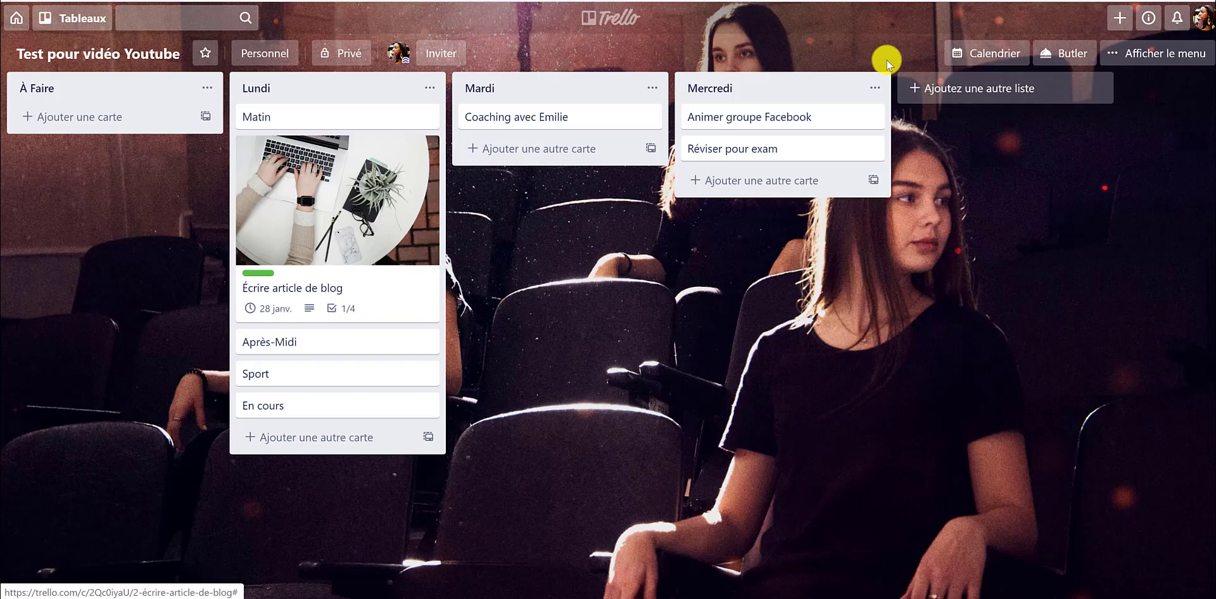
In the board's calendar view, move the "Écrire article de blog" card to 4 February and return to the lists
left_click(988, 56)
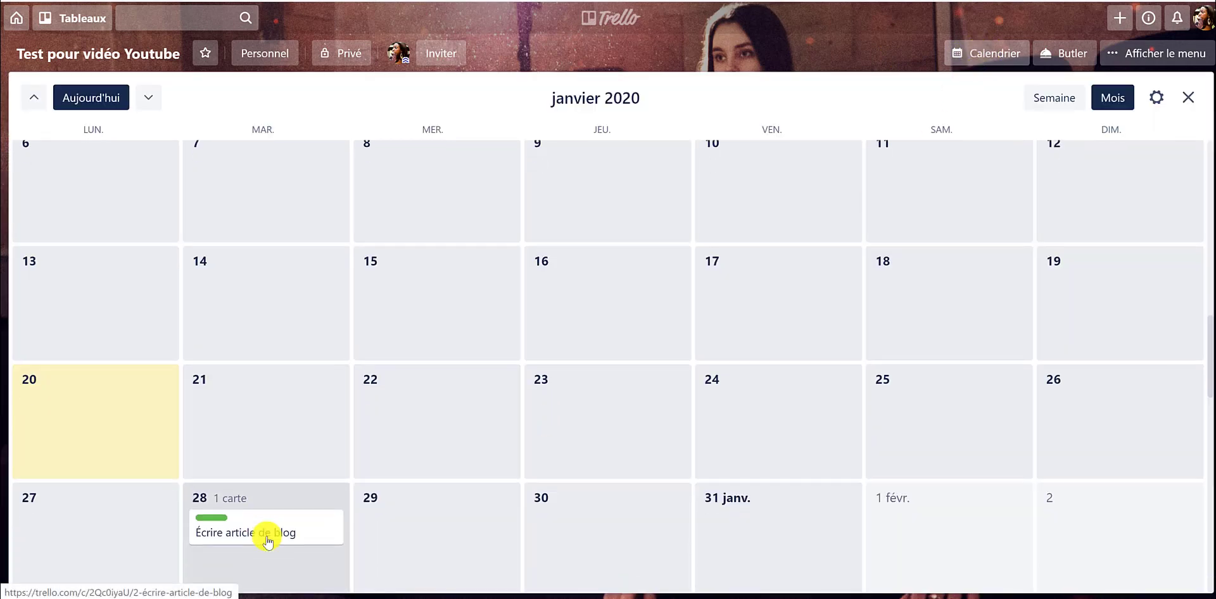
scroll(235, 430, "down", 3)
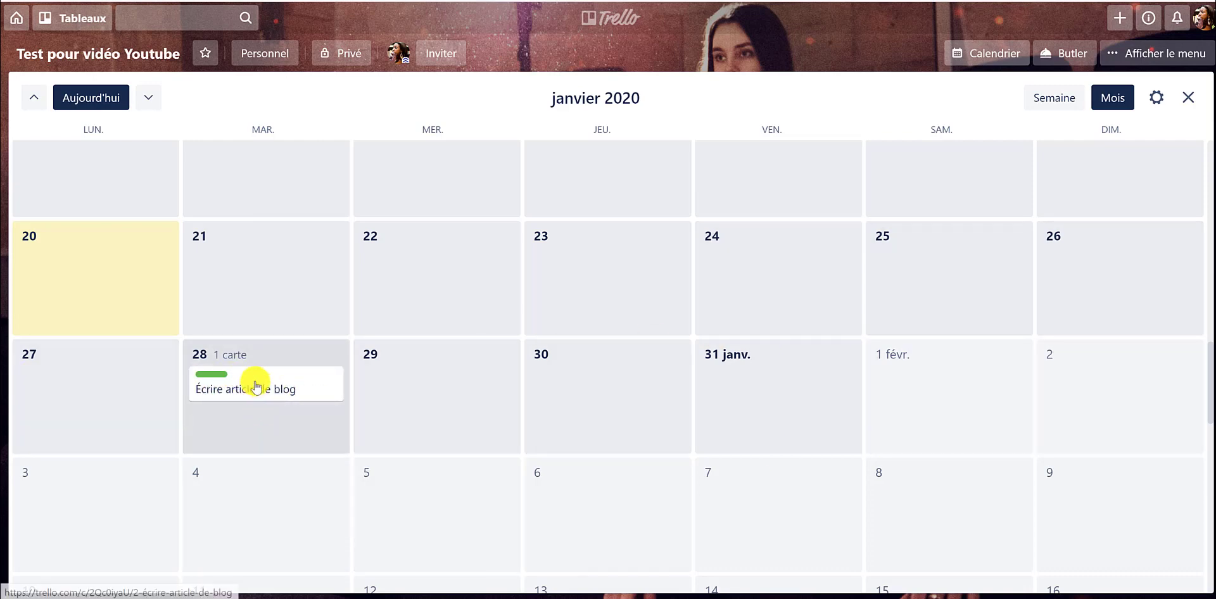
left_click_drag(227, 399, 258, 519)
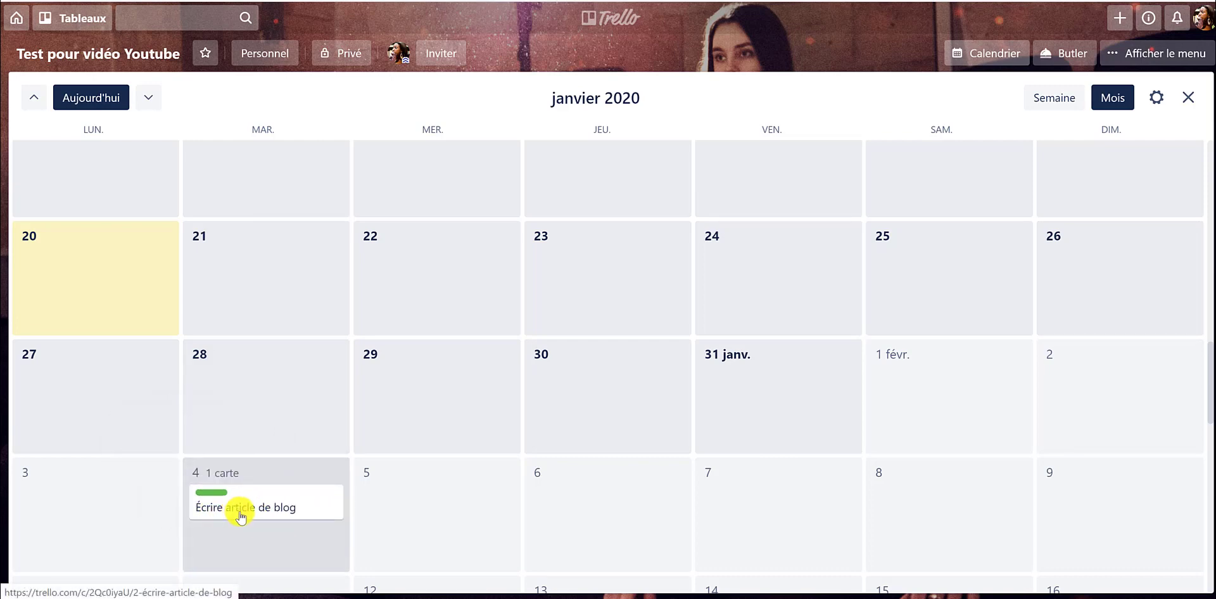
left_click(1188, 98)
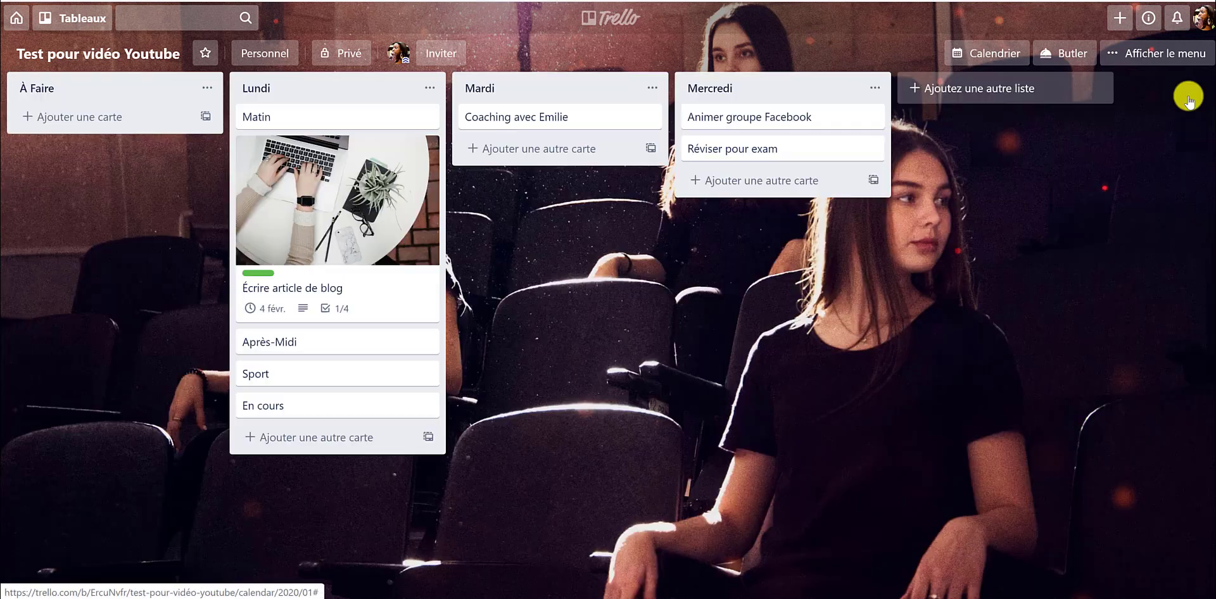
Reopen the "Écrire article de blog" card to check its due date and available actions, and close it
left_click(271, 314)
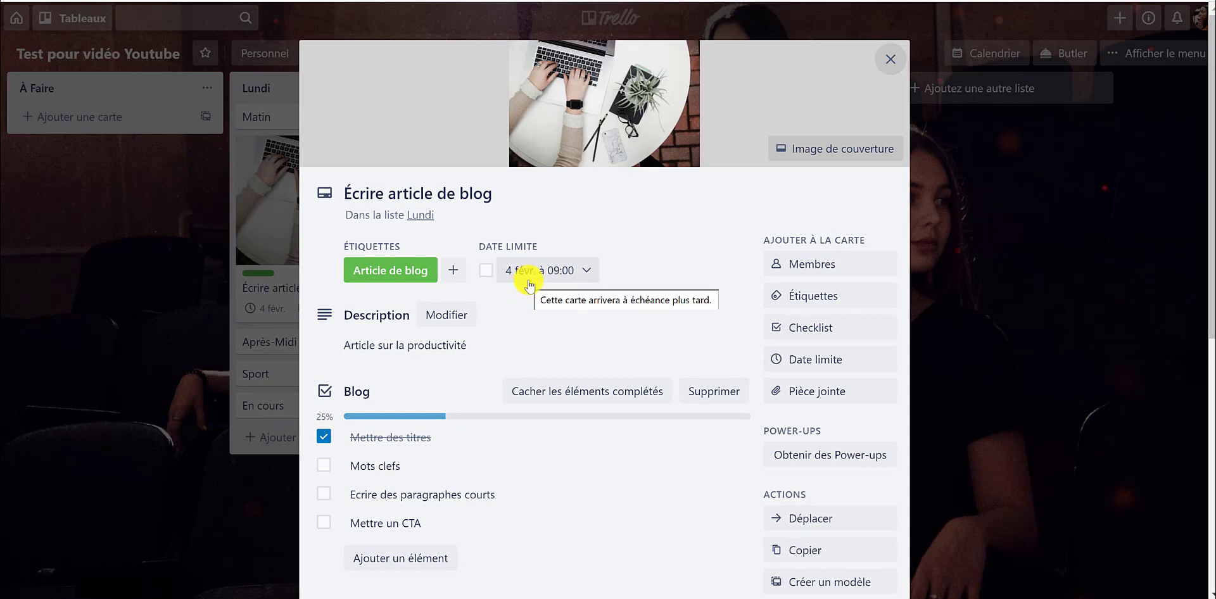
scroll(598, 288, "down", 3)
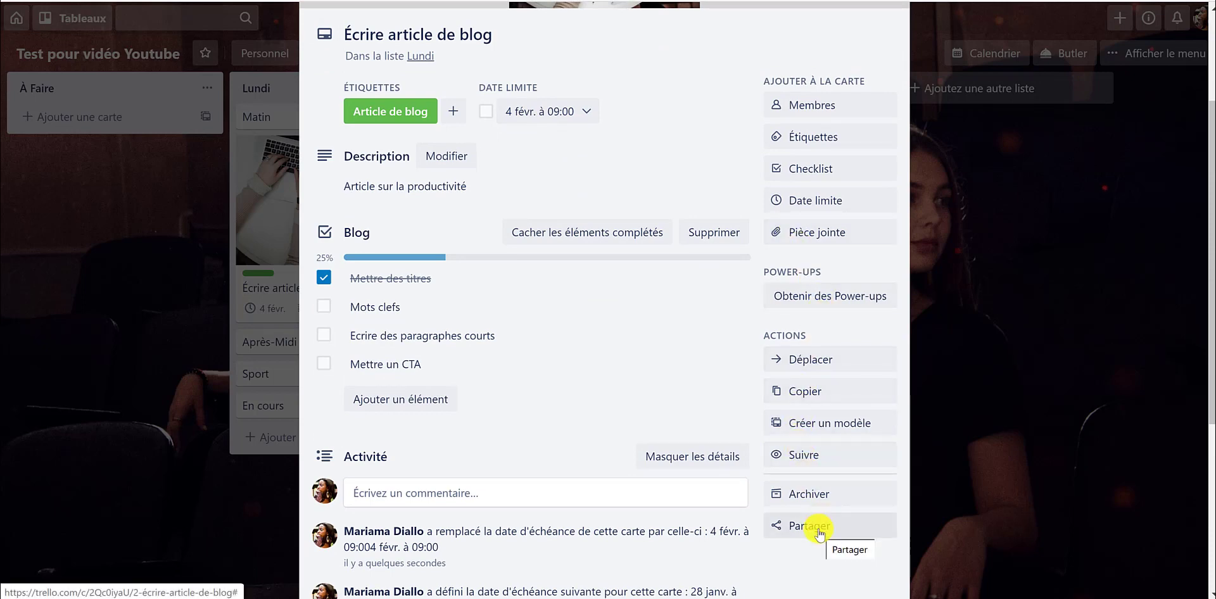
scroll(831, 120, "up", 3)
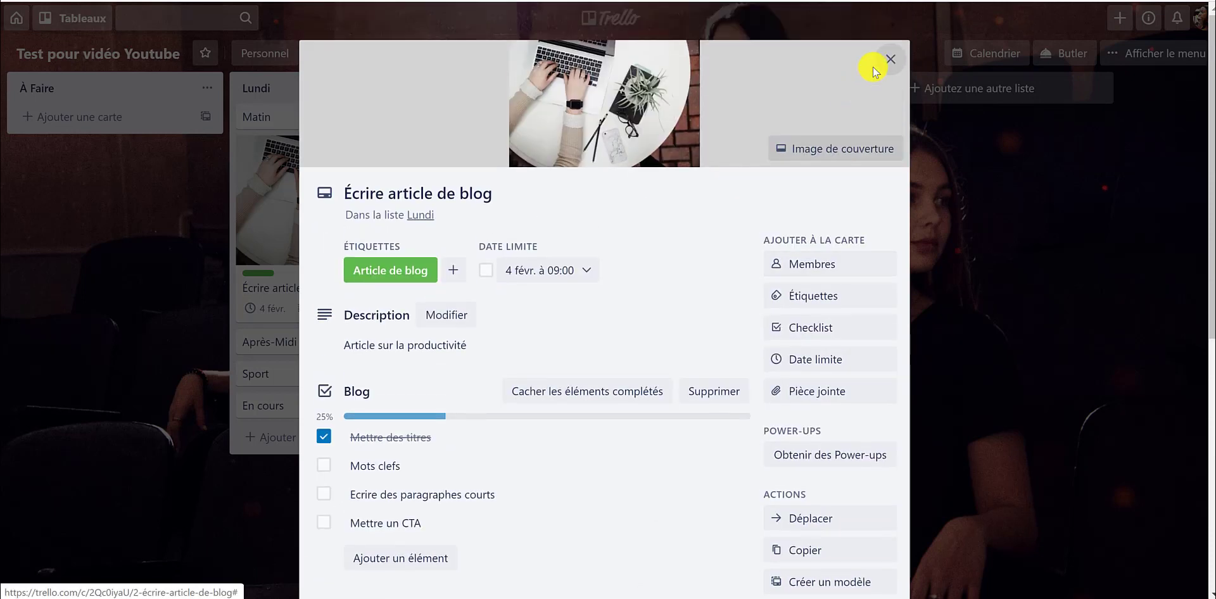
left_click(886, 58)
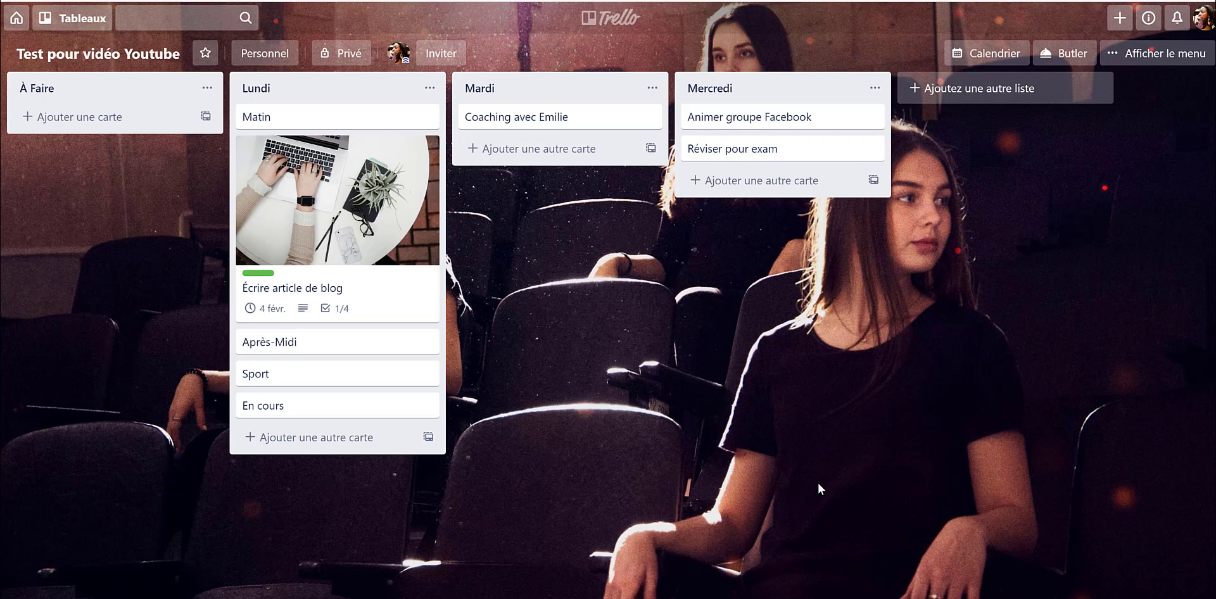
Switch to the personal board "Brésil" and view the currency notes in its "Monnaie" card
left_click(17, 19)
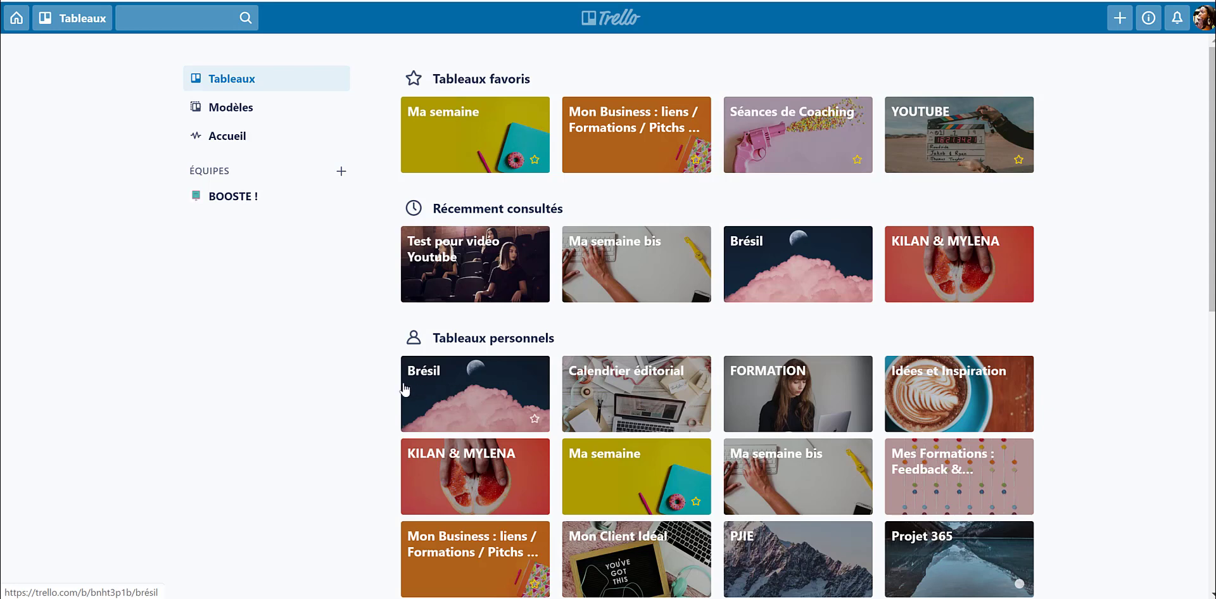
left_click(448, 394)
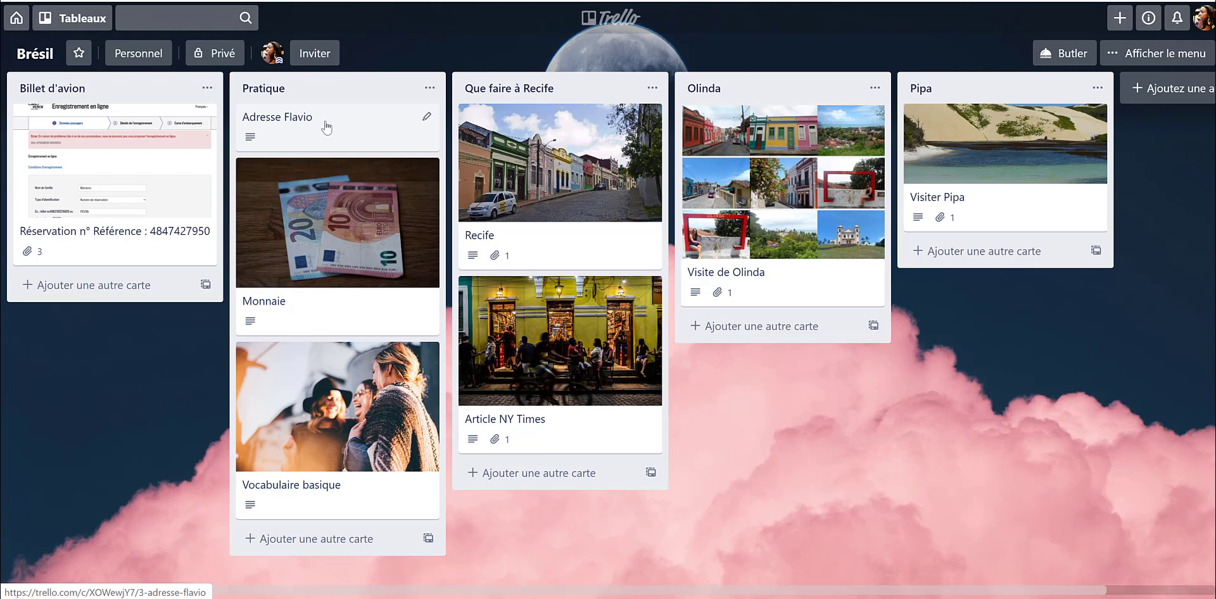
left_click(309, 245)
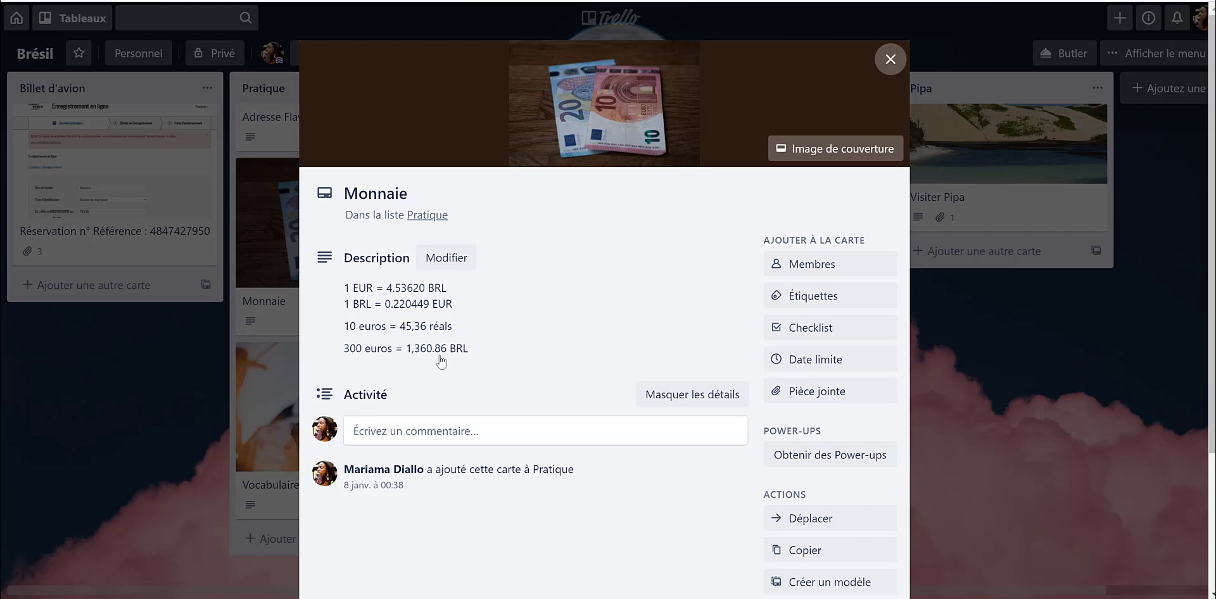
key("Escape")
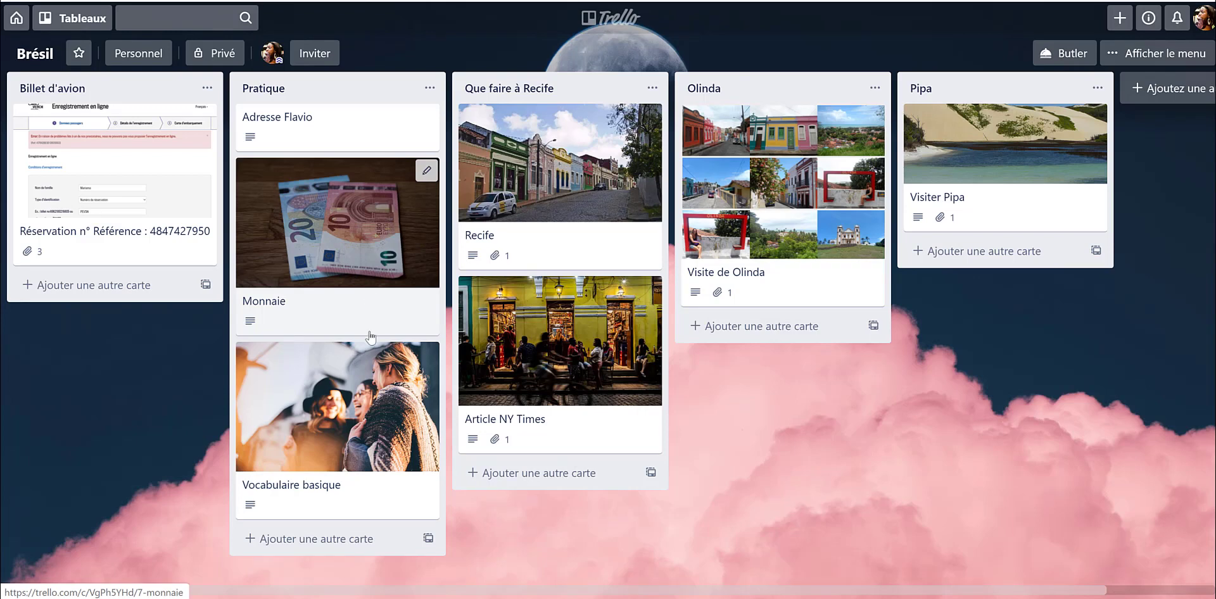
Read through the phrase list in the "Vocabulaire basique" card's description and close the card
left_click(332, 431)
scroll(590, 377, "down", 7)
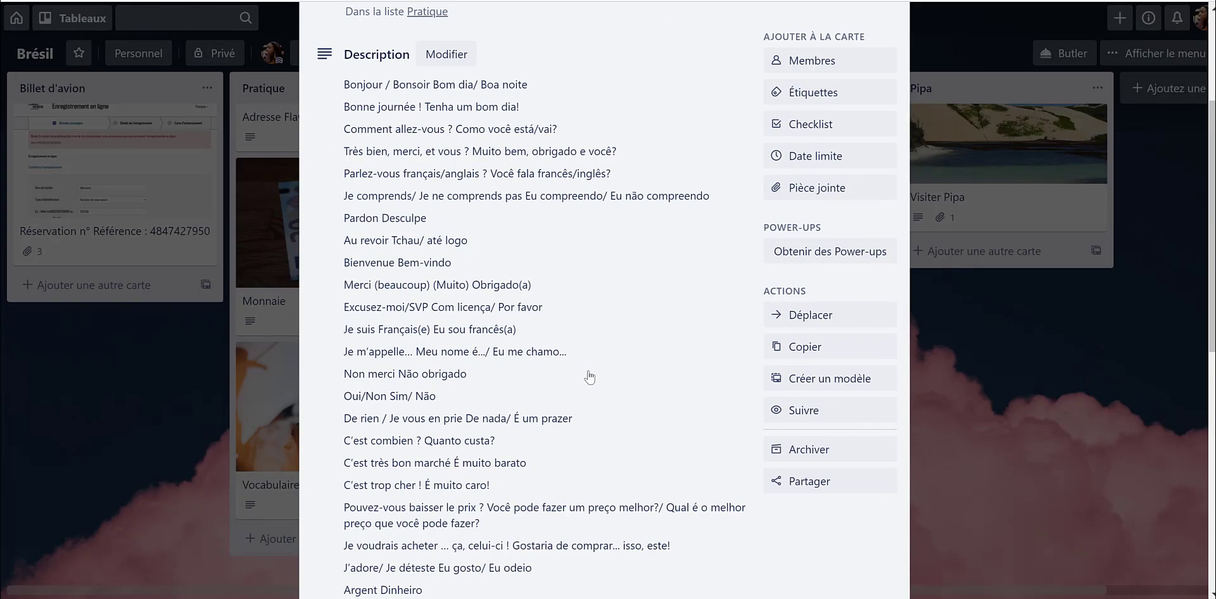
scroll(590, 377, "down", 3)
scroll(590, 377, "up", 10)
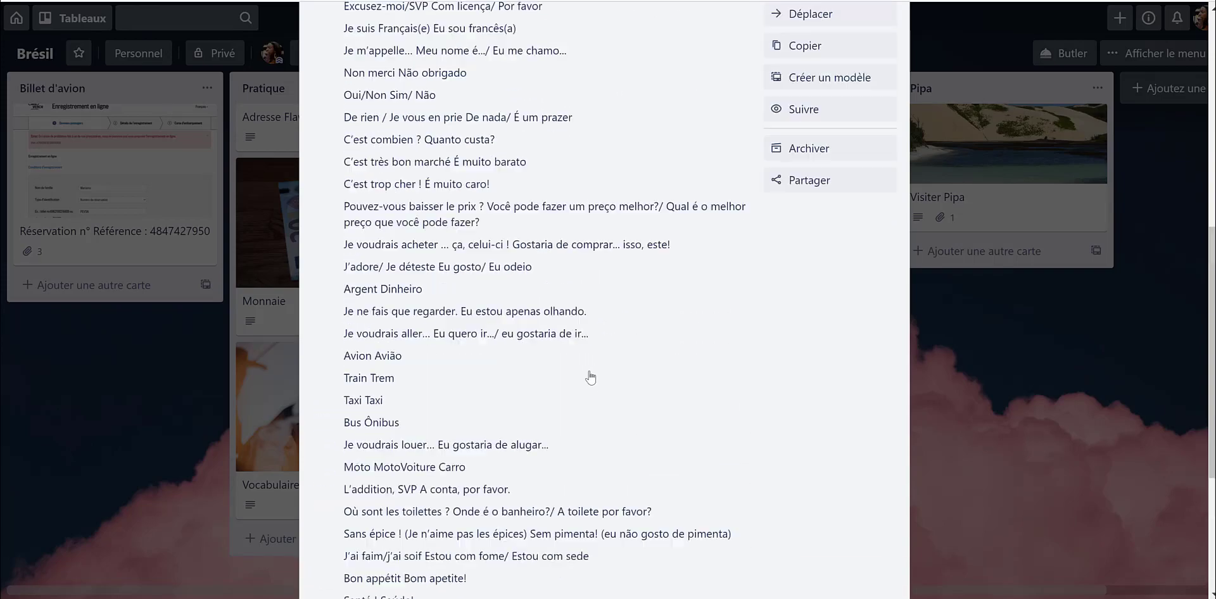
left_click(892, 59)
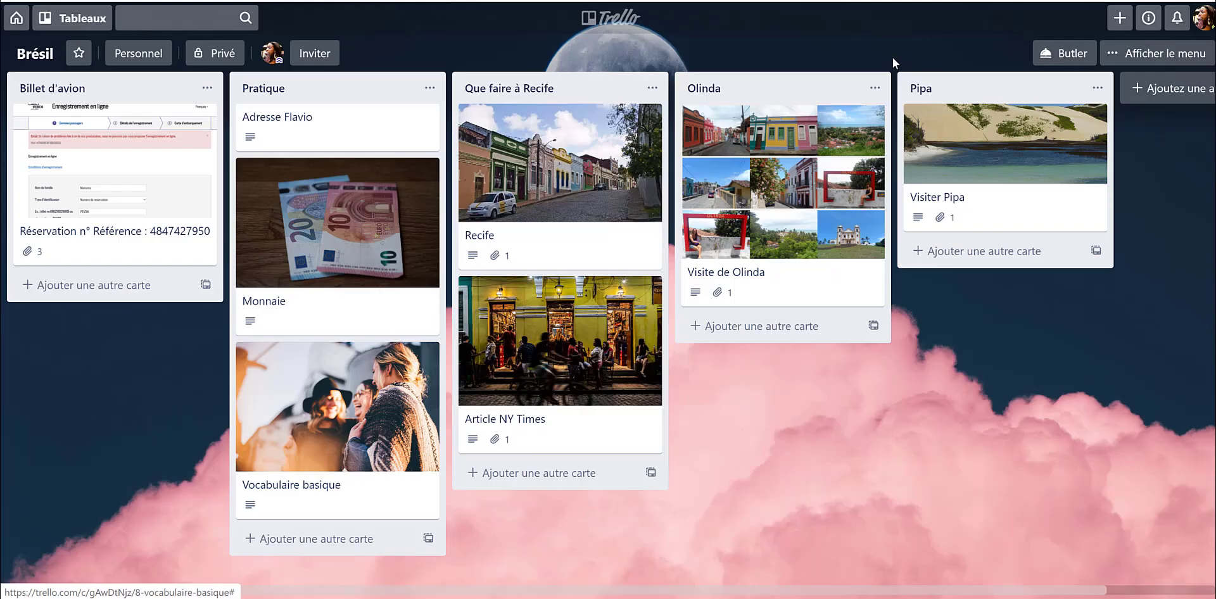